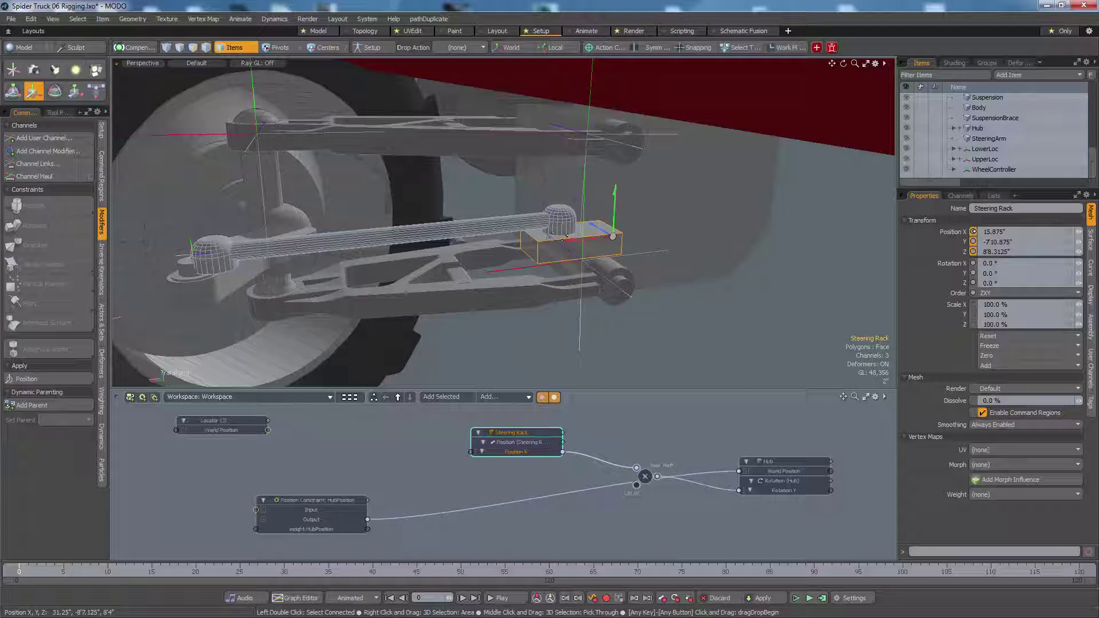
Step: Delete the locator at the hub end of the steering arm
key("space")
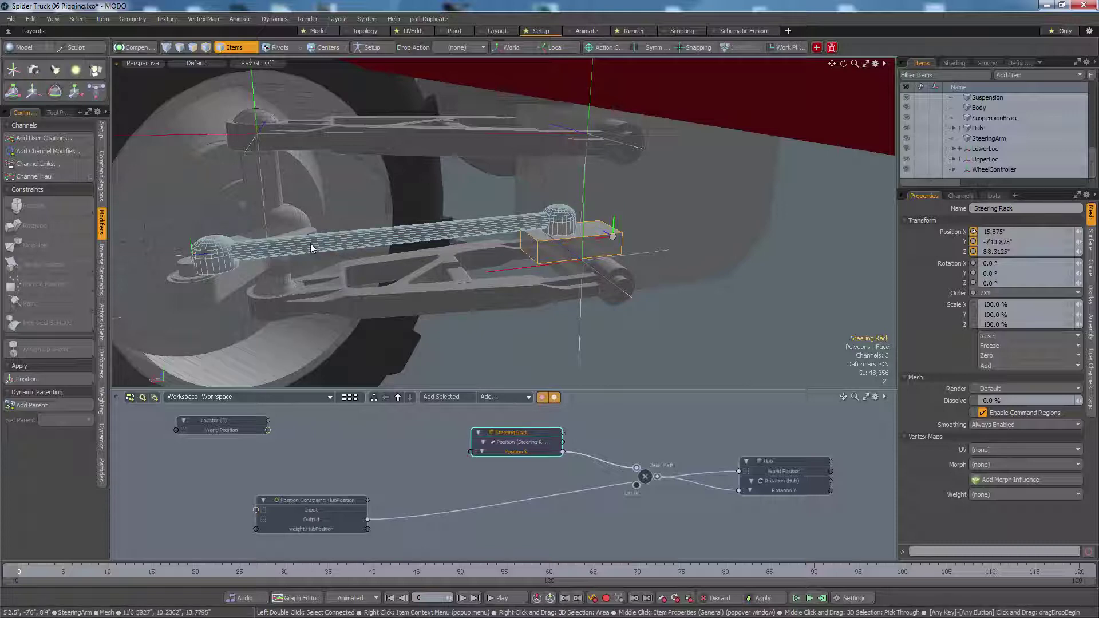
left_click(311, 243)
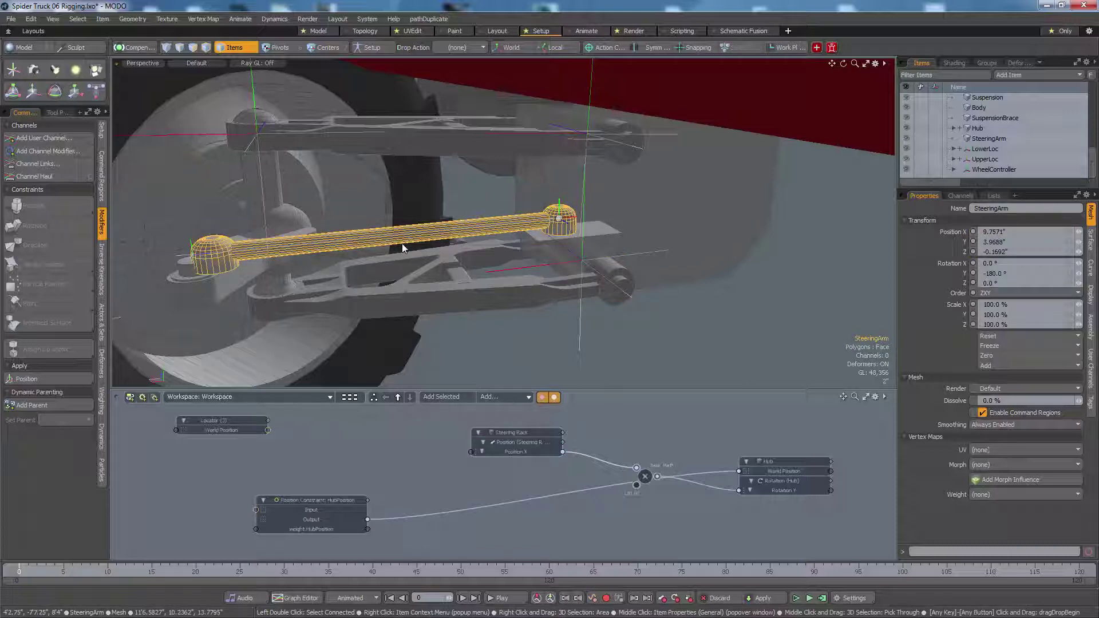
left_click(194, 257)
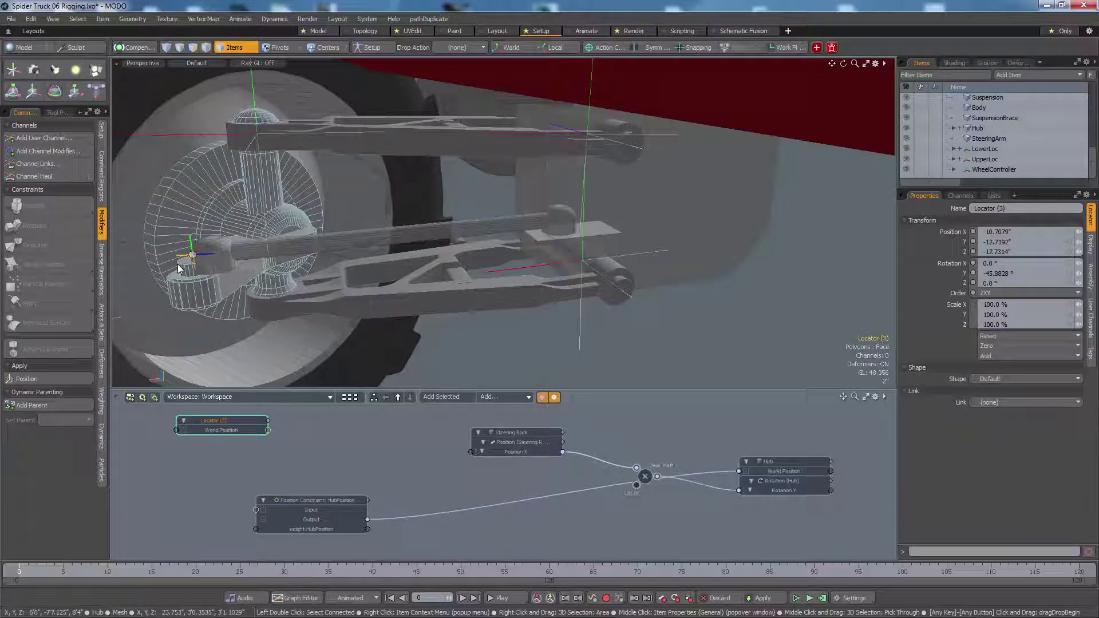
key("Delete")
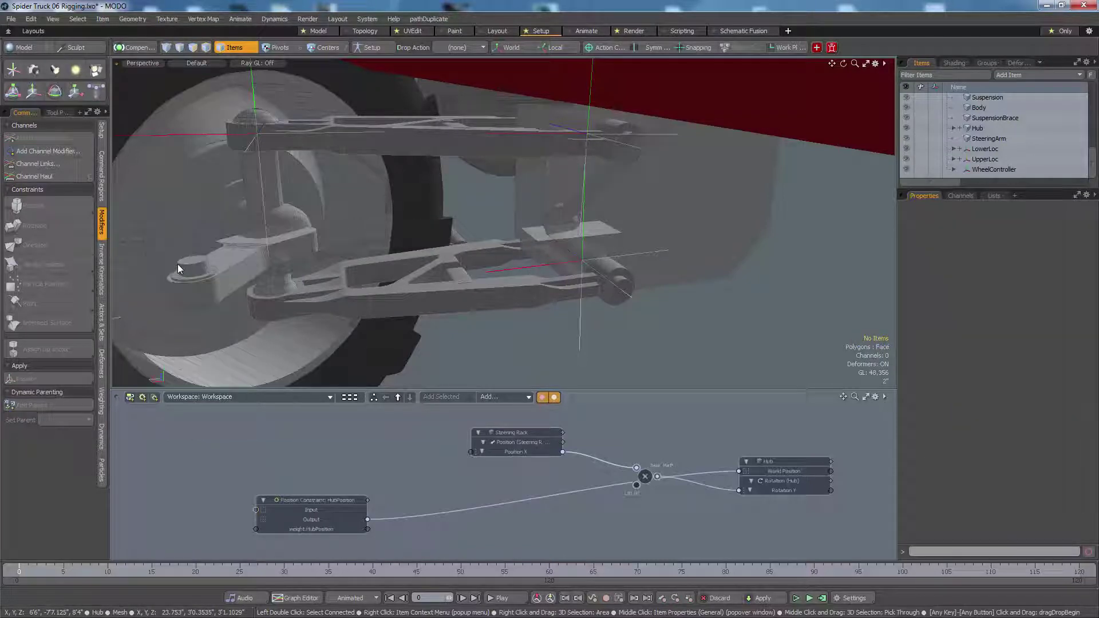
Step: Delete the Direction Constraint nested under SteeringArm
left_click(561, 221)
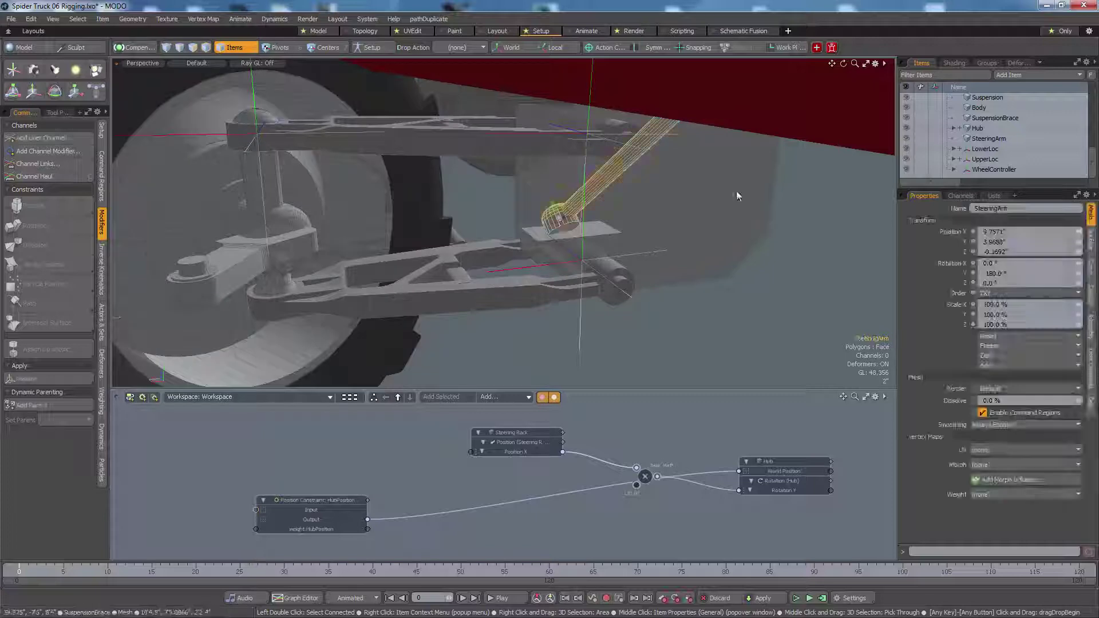
scroll(1012, 160, "down", 3)
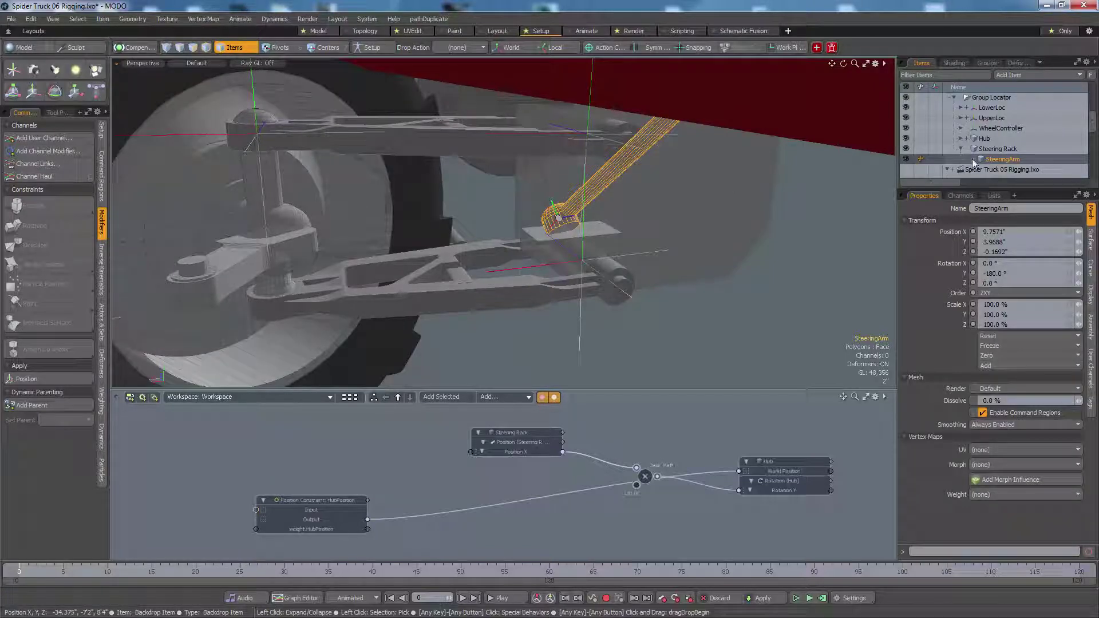
left_click(991, 170)
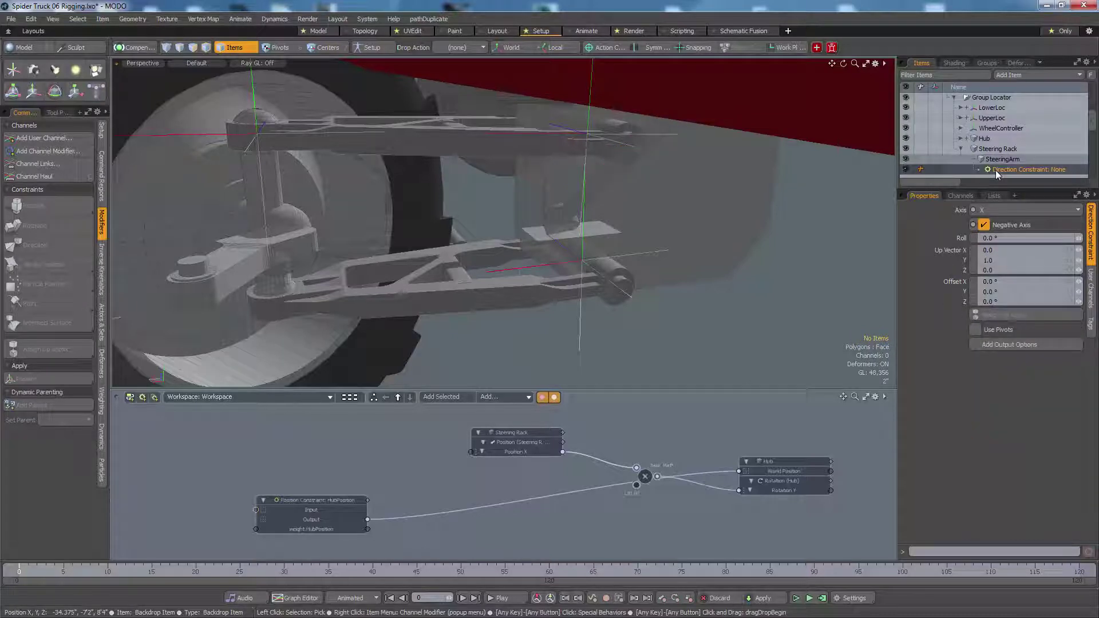
key("Delete")
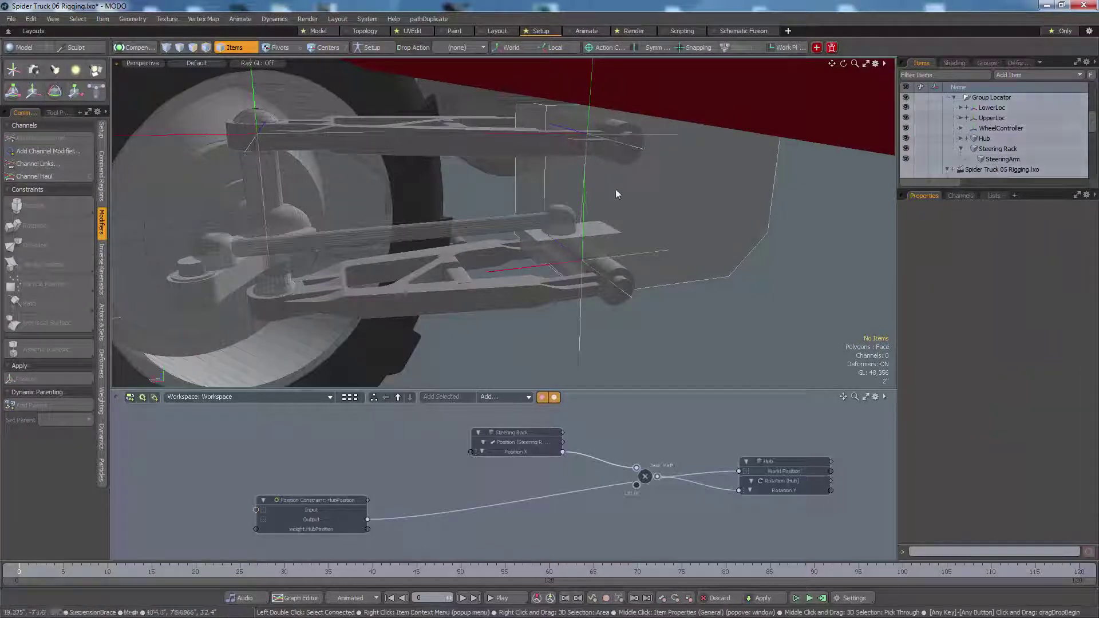
Step: Rotate SteeringArm about its pivot to a Y rotation of about -44.4°
left_click(559, 217)
key("e")
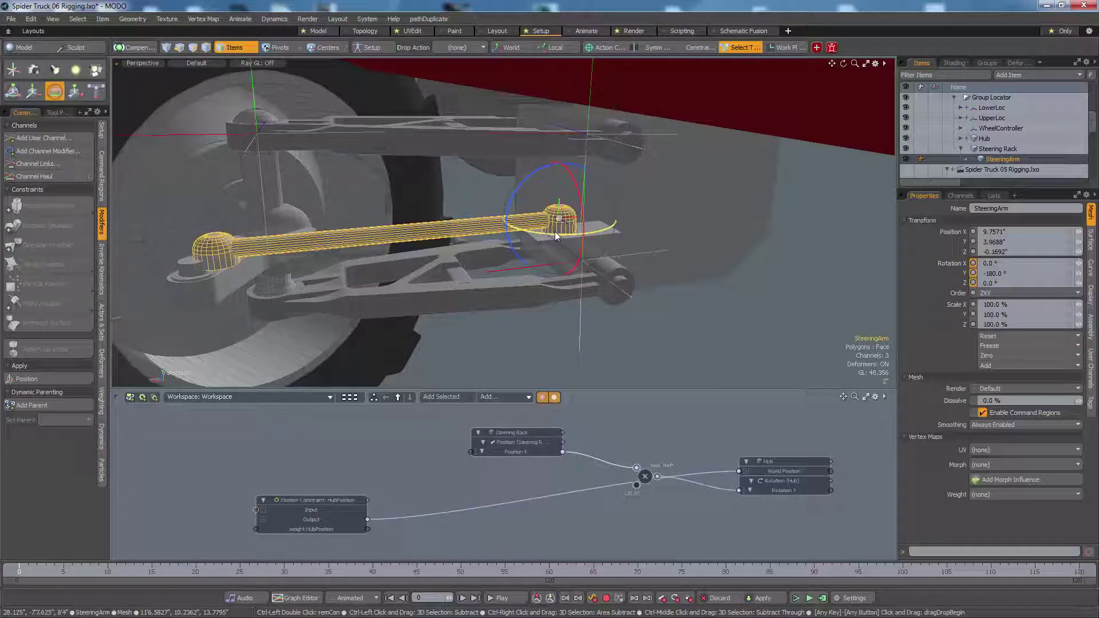
key("w")
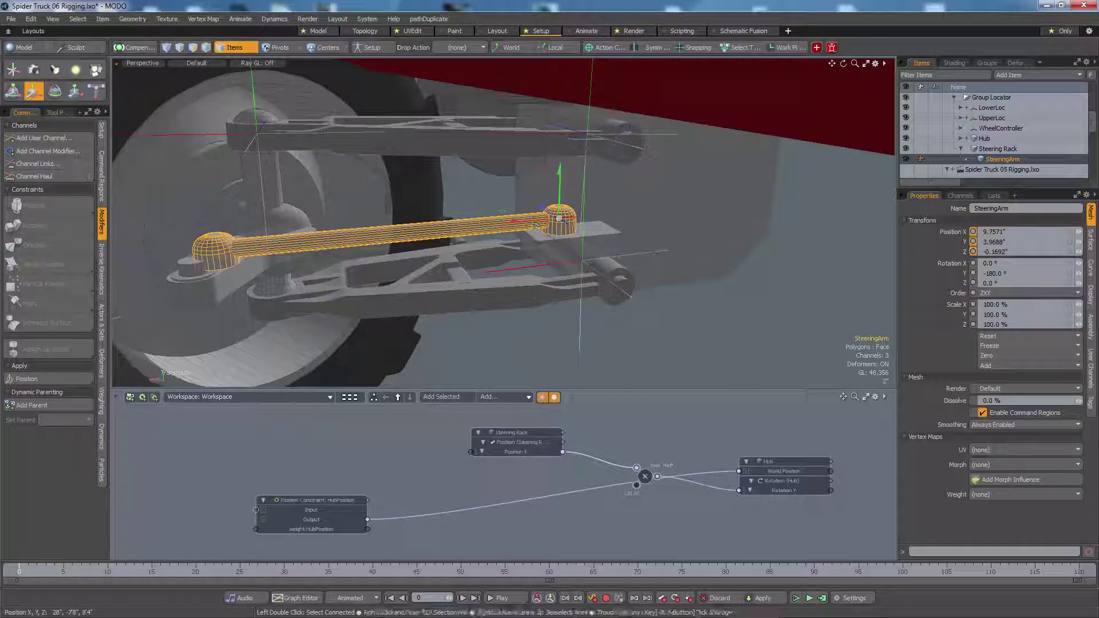
key("e")
left_click_drag(539, 233, 633, 247)
key("w")
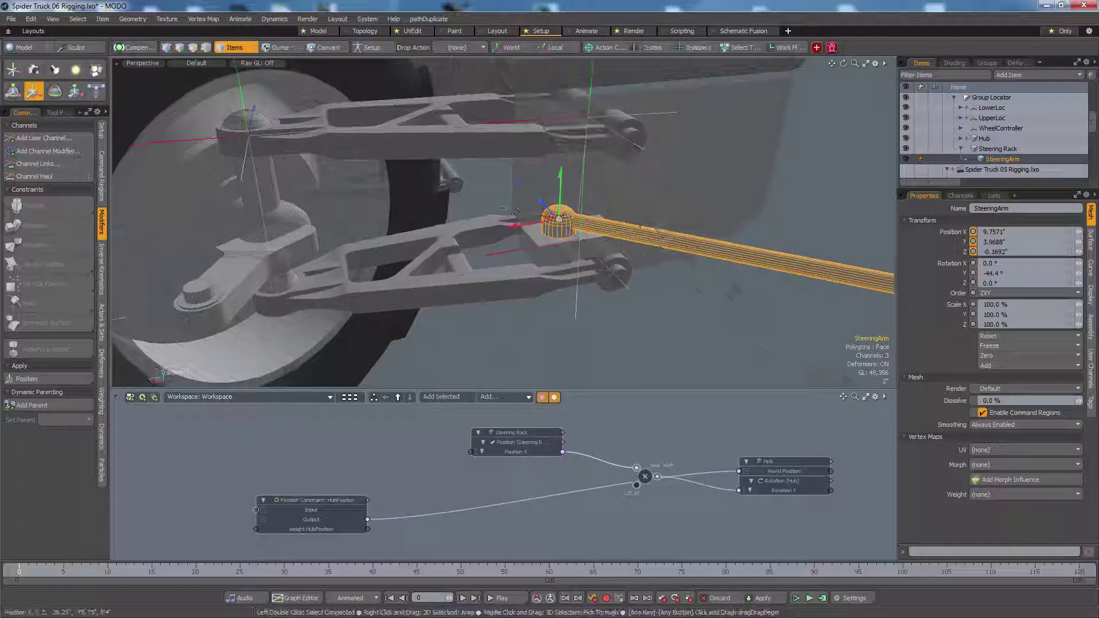
Step: Move SteeringArm so its pivot end sits on the hub's steering knuckle, at about X 5 ft 1.125 in and Z -1.9375 in
left_click_drag(504, 213, 185, 289)
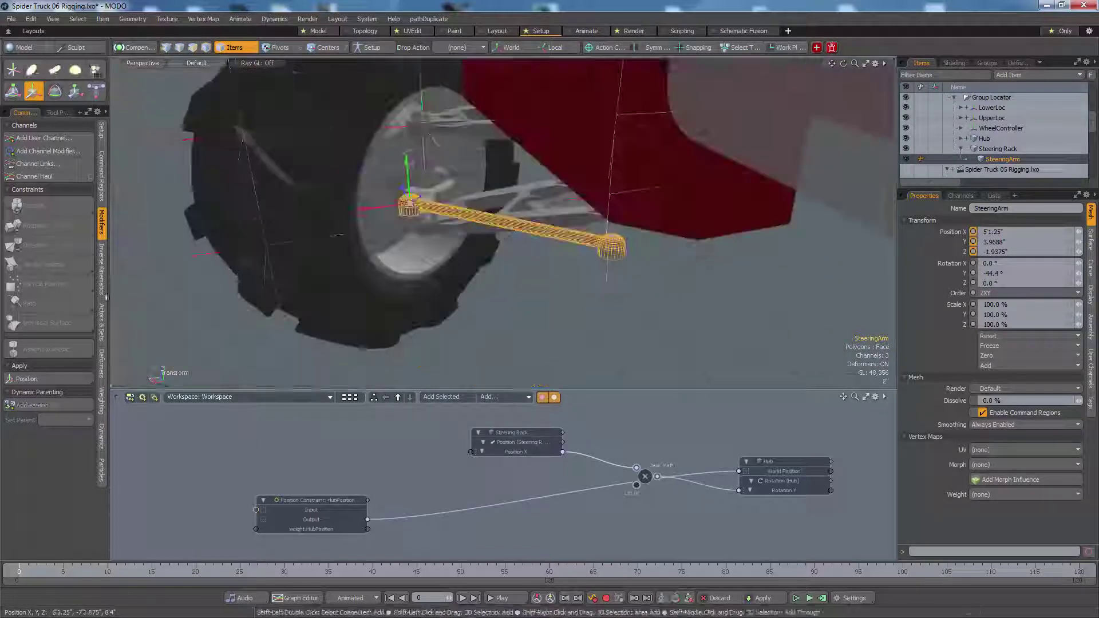
scroll(403, 203, "up", 5)
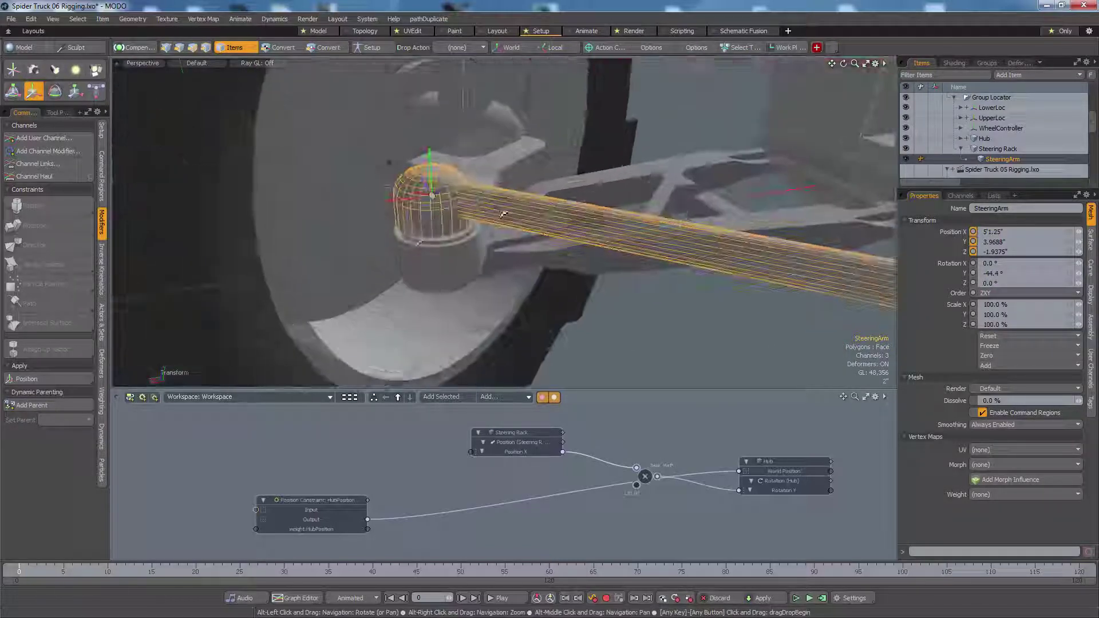
left_click_drag(406, 204, 432, 250, "alt")
Step: Parent SteeringArm to Hub in place and expand Hub's children in the item list
left_click(436, 290, "shift")
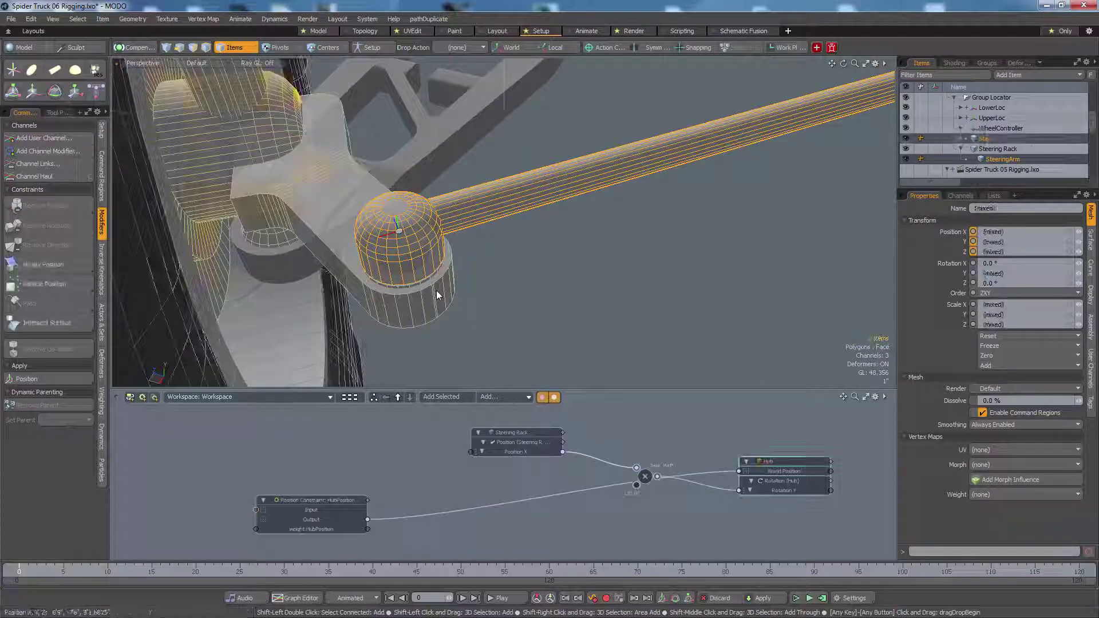
left_click(1001, 160)
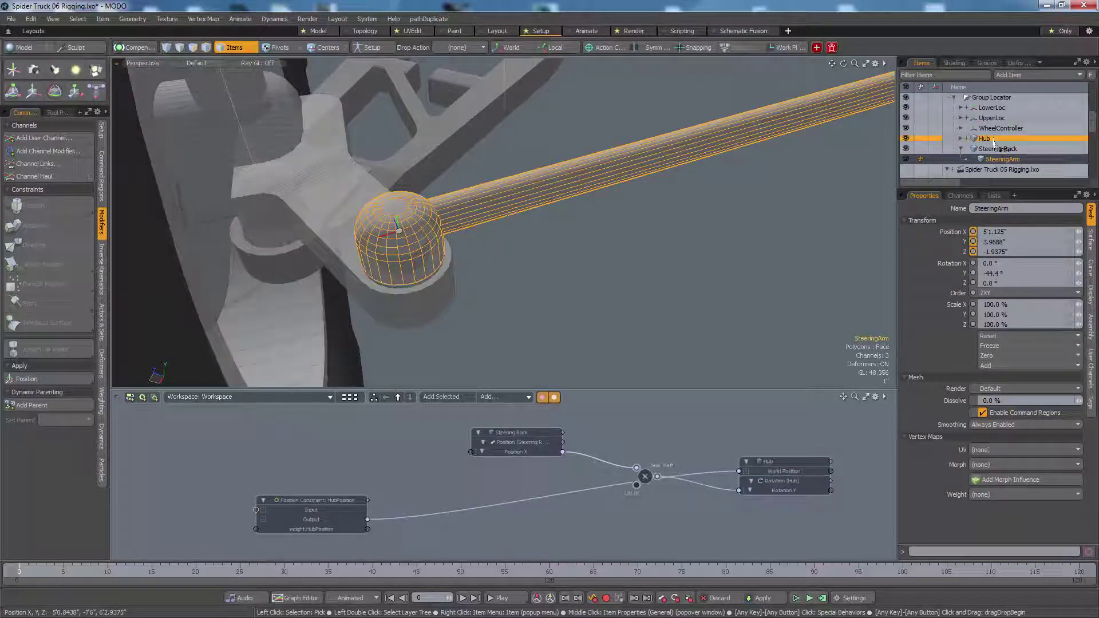
left_click_drag(994, 141, 992, 138)
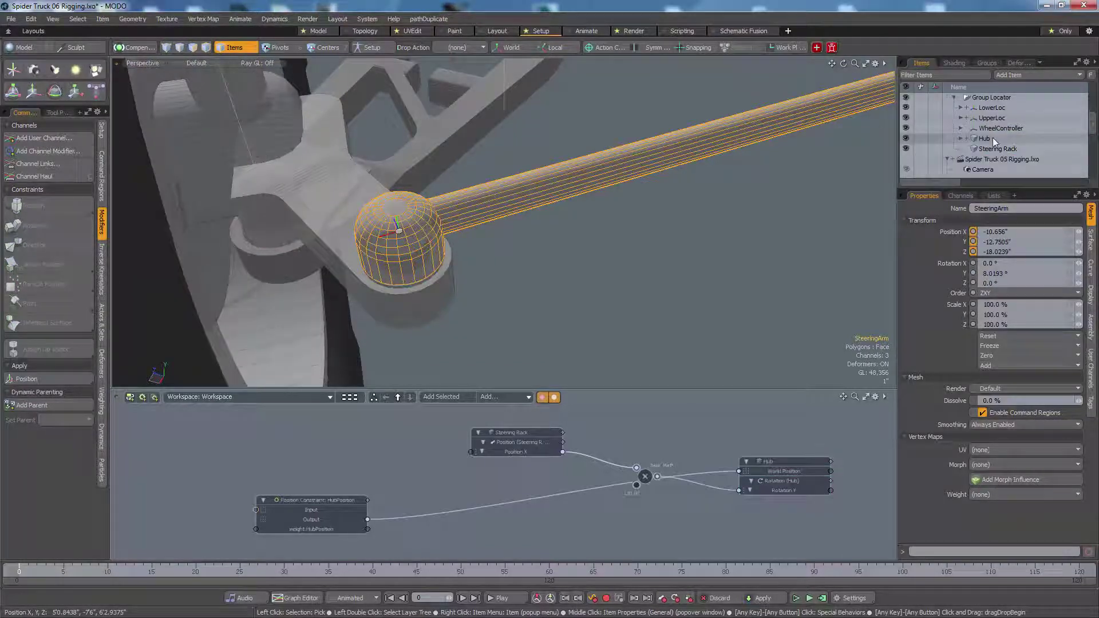
left_click(962, 138)
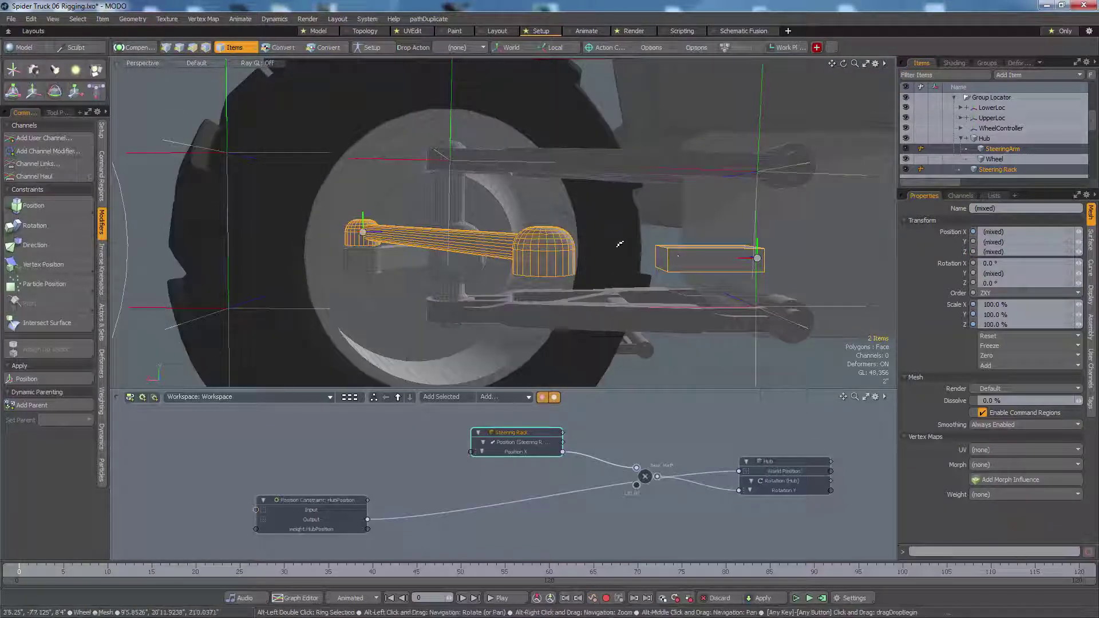
Step: Add a new locator to the scene at the origin
left_click_drag(620, 244, 620, 262, "alt")
left_click(191, 123)
scroll(603, 274, "down", 2)
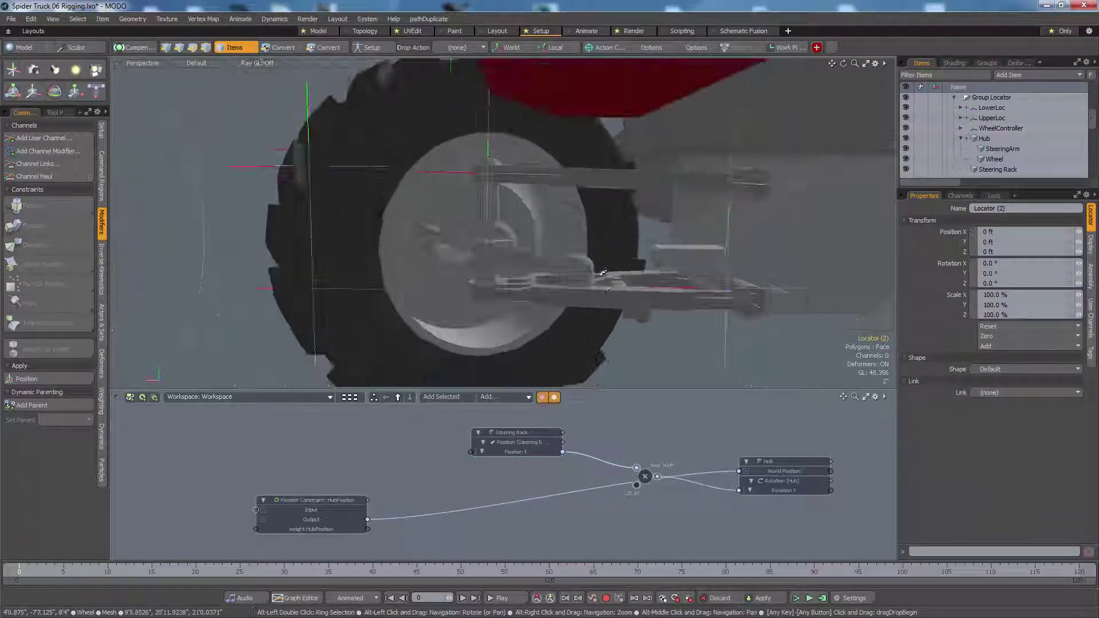
scroll(538, 290, "down", 3)
left_click_drag(537, 290, 501, 211, "alt+shift")
scroll(501, 201, "down", 3)
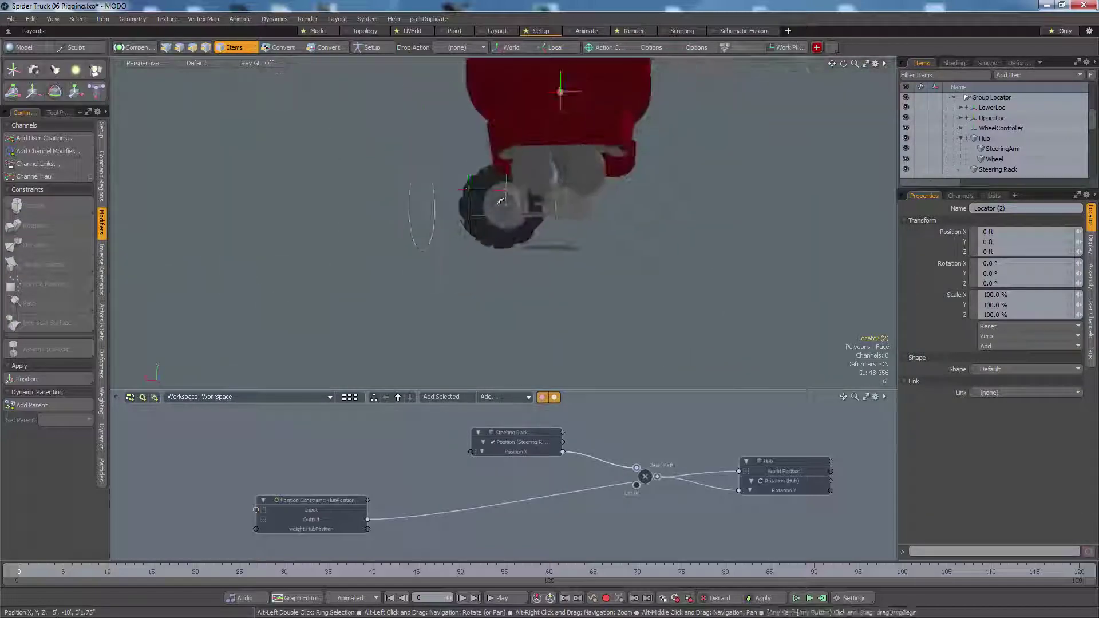
Step: Move the new locator close to the Steering Rack, to about X 32.25 in, Y -77.625 in, Z 8 ft 8.125 in
key("y")
left_click_drag(715, 216, 504, 216, "alt")
left_click_drag(413, 215, 518, 200)
left_click_drag(550, 260, 536, 234, "alt")
key("shift+a")
left_click_drag(680, 319, 688, 330)
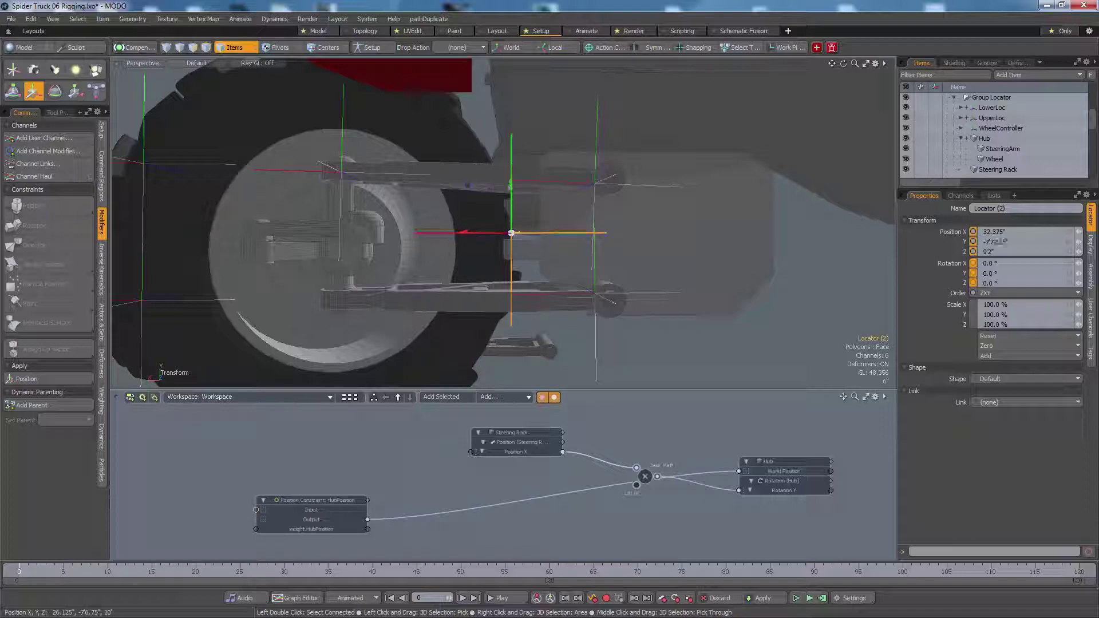
left_click_drag(530, 326, 706, 350, "alt")
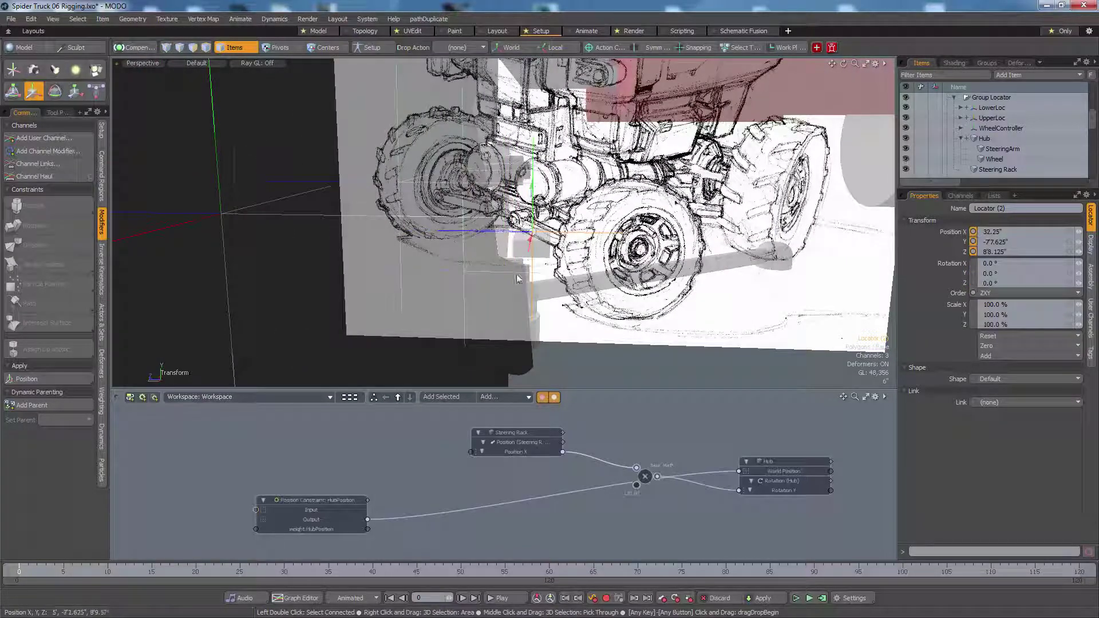
Step: Align the locator over the Steering Rack's outer end from the bottom view, at about X 29.8125 in and Z 8 ft 8.25 in
key("KP_1")
right_click_drag(666, 208, 739, 209, "alt")
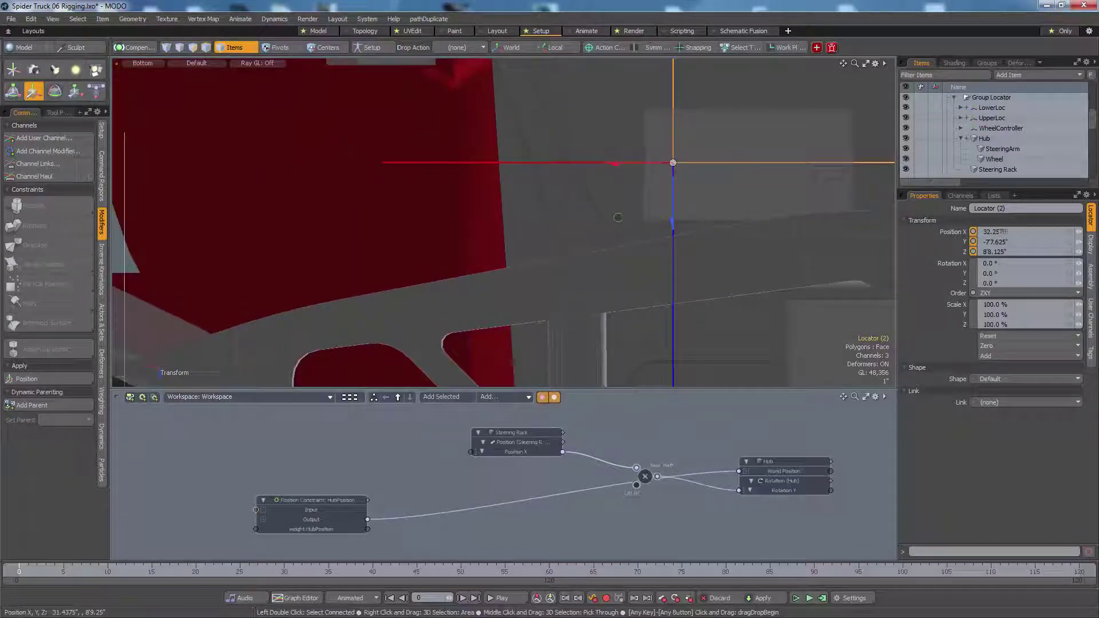
left_click_drag(619, 218, 637, 218)
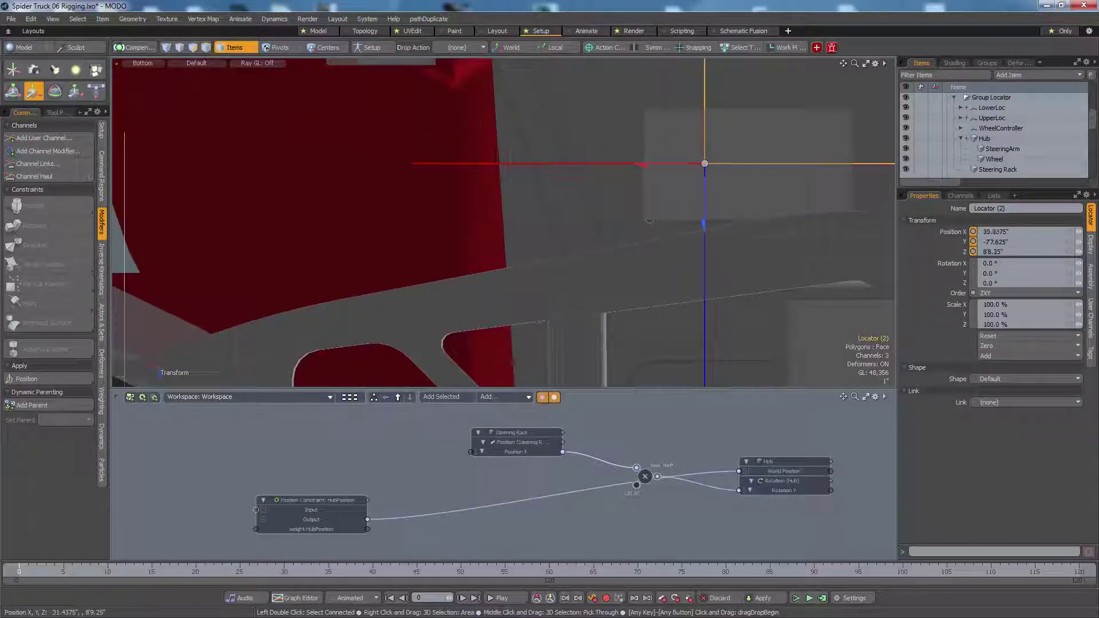
key("ctrl+space")
left_click(788, 112)
left_click_drag(738, 166, 563, 256, "alt")
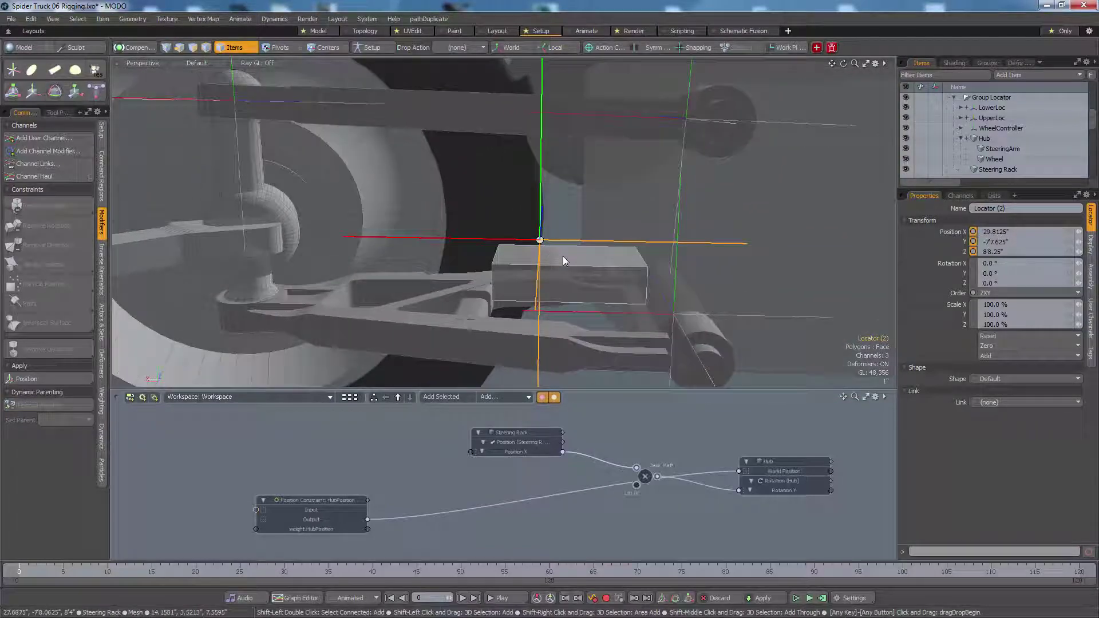
Step: Parent the new locator to the Steering Rack in place
left_click(562, 256, "shift")
left_click(561, 243)
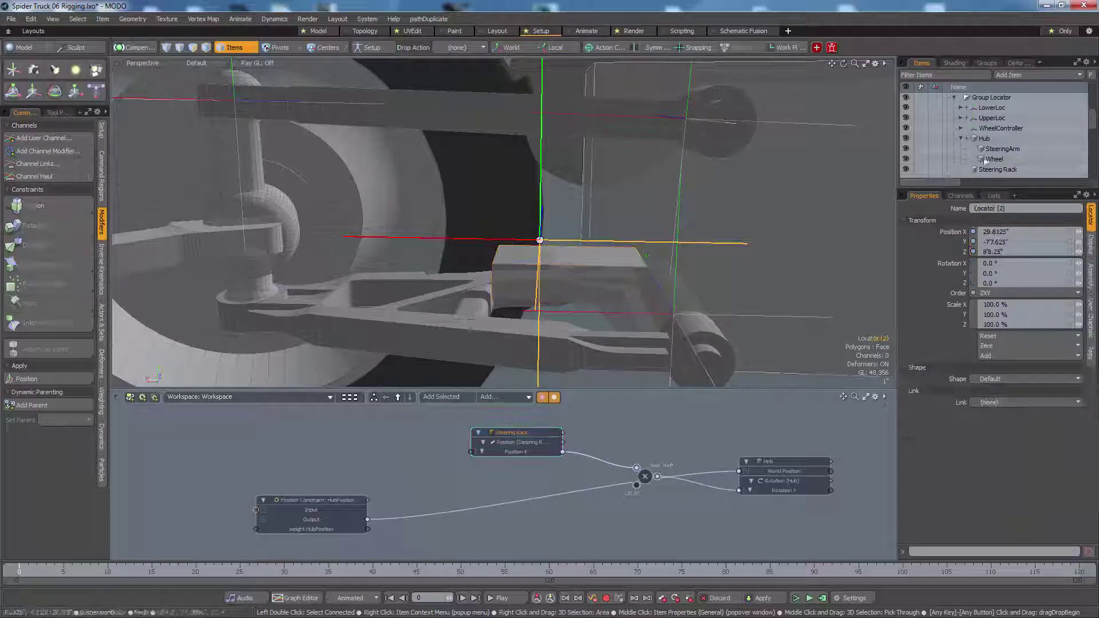
scroll(998, 158, "down", 2)
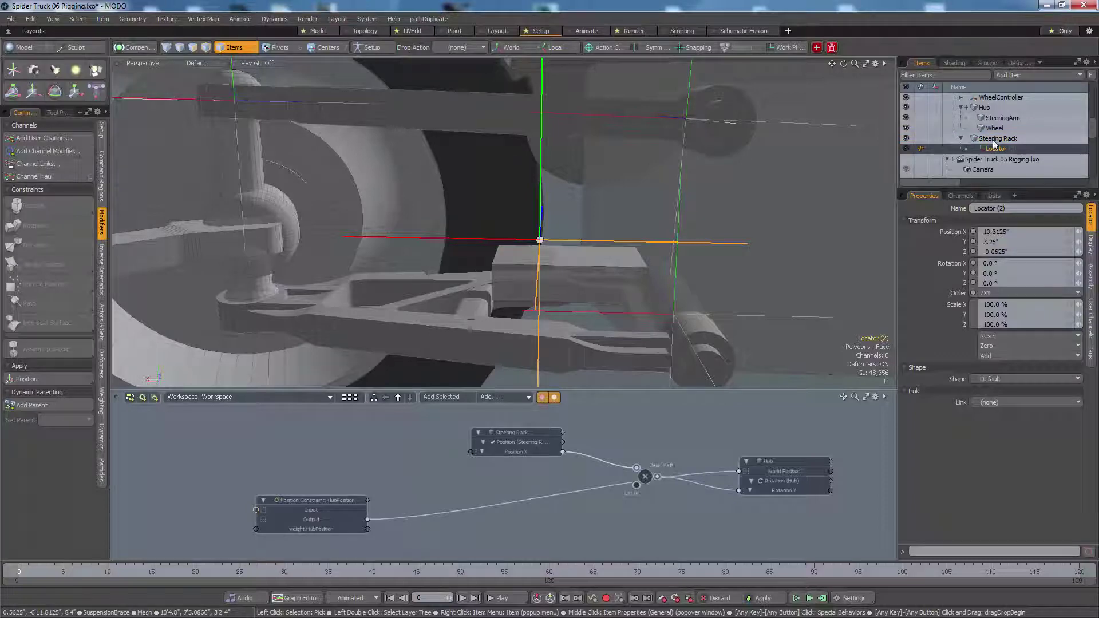
left_click(993, 141)
Step: Add a Direction constraint that aims SteeringArm at the locator on the Steering Rack
left_click(572, 240)
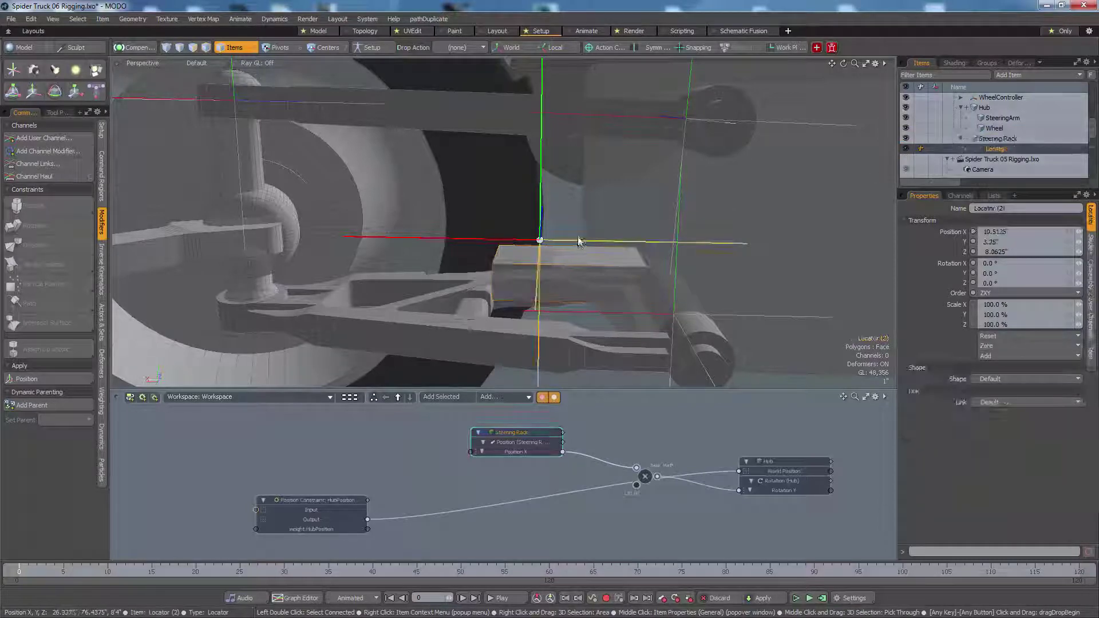
left_click_drag(705, 184, 757, 184, "alt+shift")
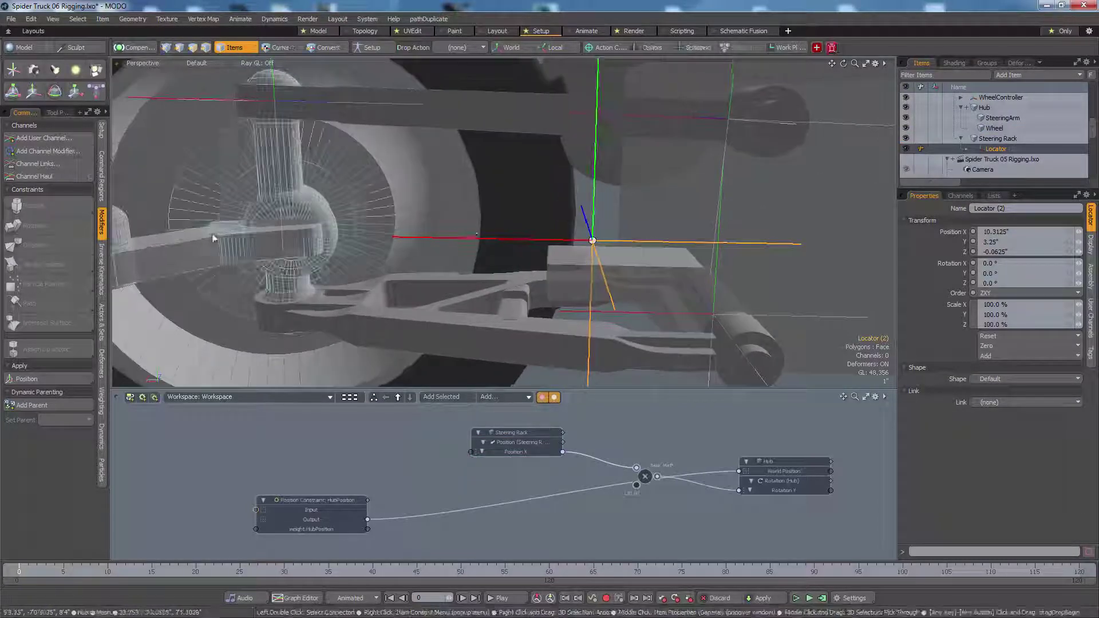
left_click_drag(213, 239, 229, 232, "alt")
left_click(205, 230)
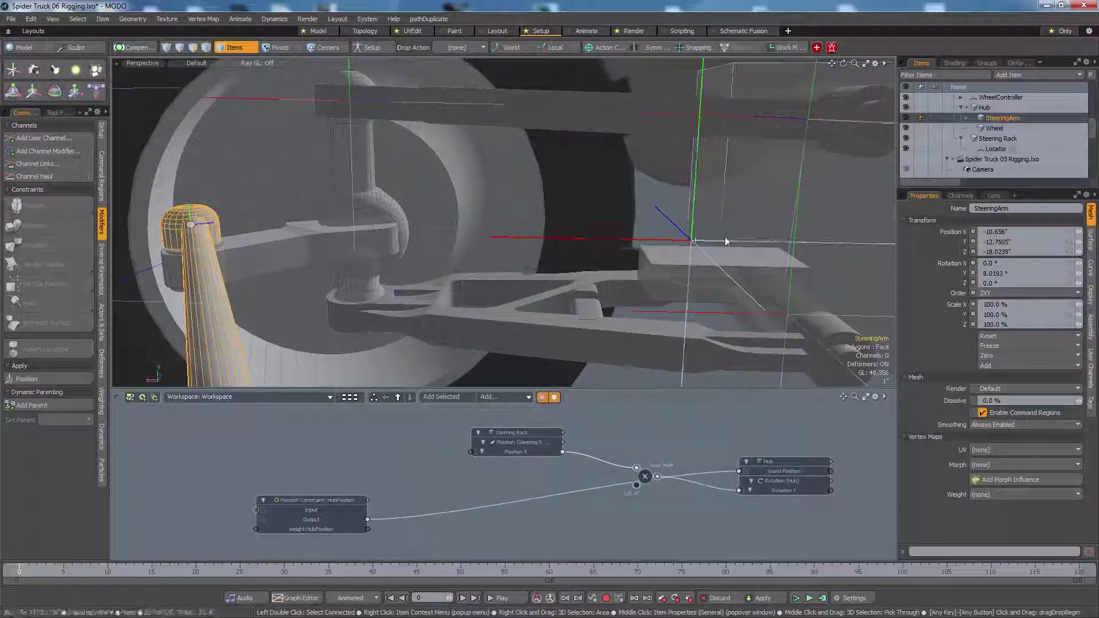
left_click(677, 240, "shift")
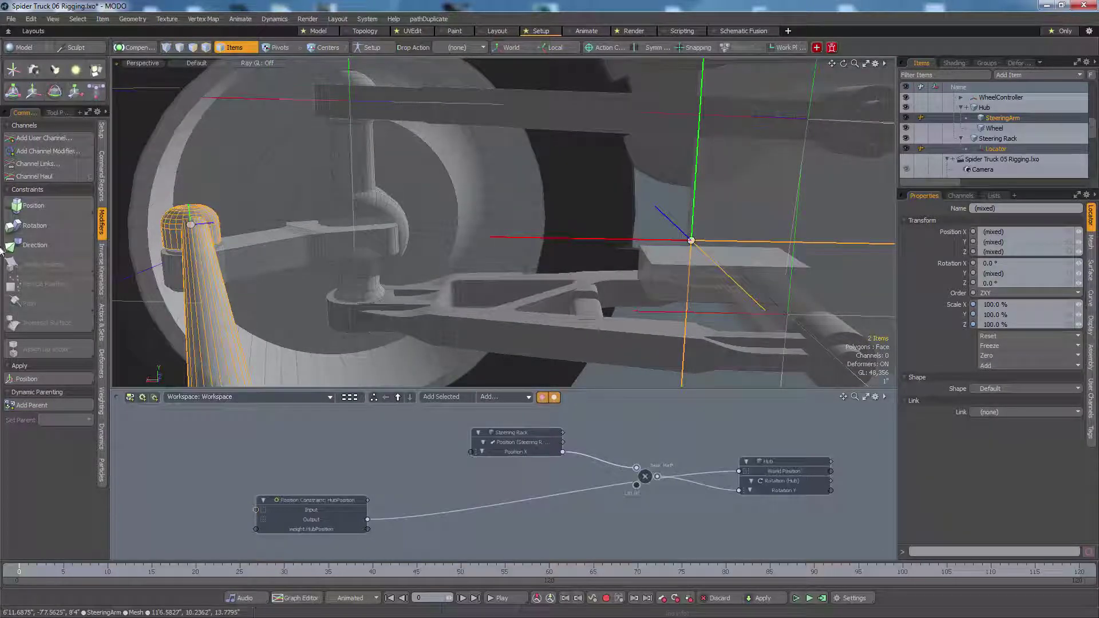
left_click(25, 245)
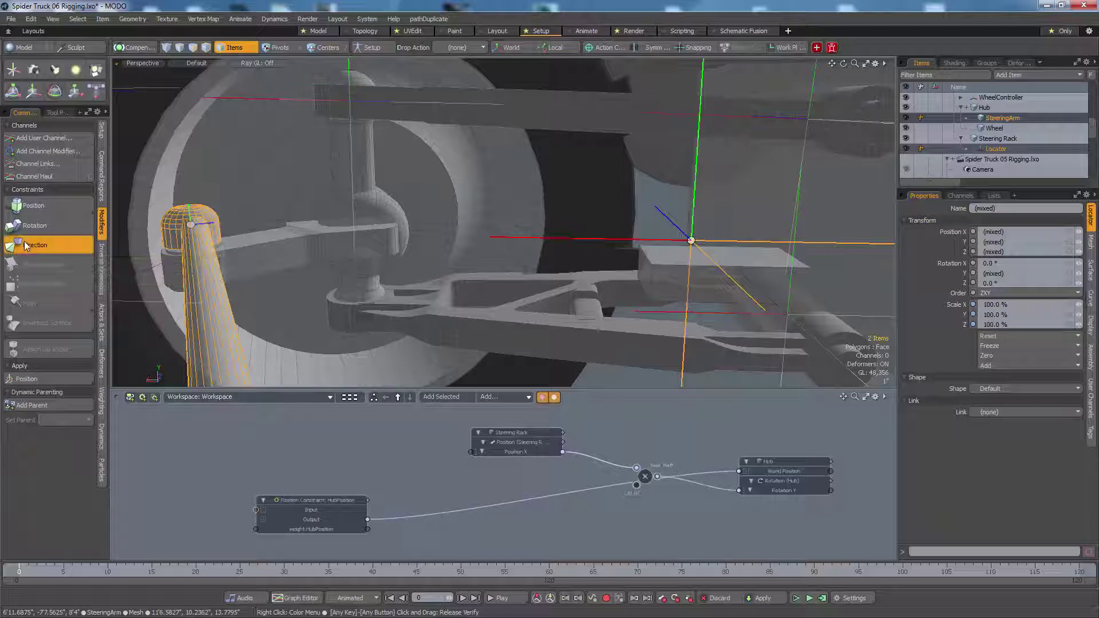
Step: Set the Direction Constraint's axis to X and enable Negative Axis
left_click(1091, 232)
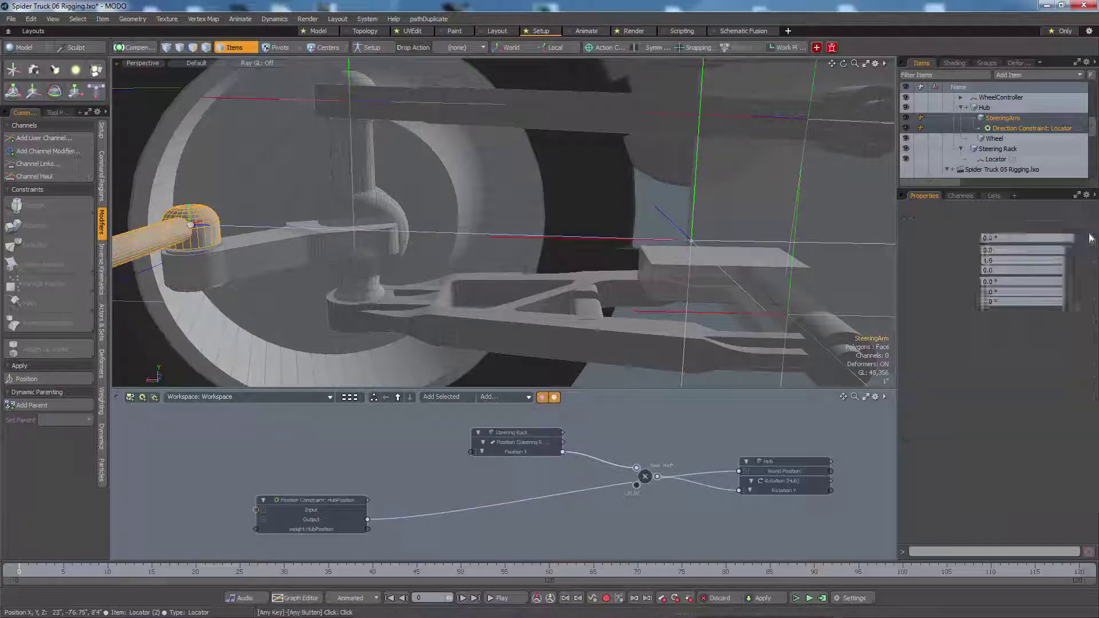
left_click(1010, 210)
left_click(1009, 197)
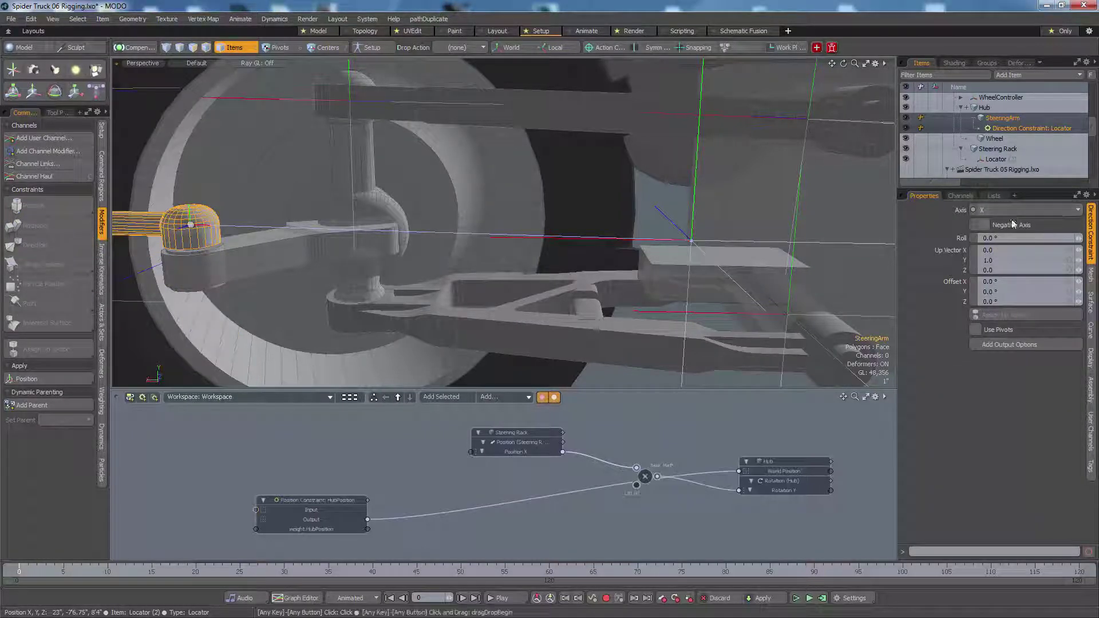
left_click(1012, 225)
Step: Bevel the outer corner edges of the Steering Rack to give the end beneath the steering arm a rounded shape
scroll(719, 233, "down", 1)
left_click_drag(716, 233, 727, 260, "alt")
left_click(699, 232)
key("y")
left_click(728, 263)
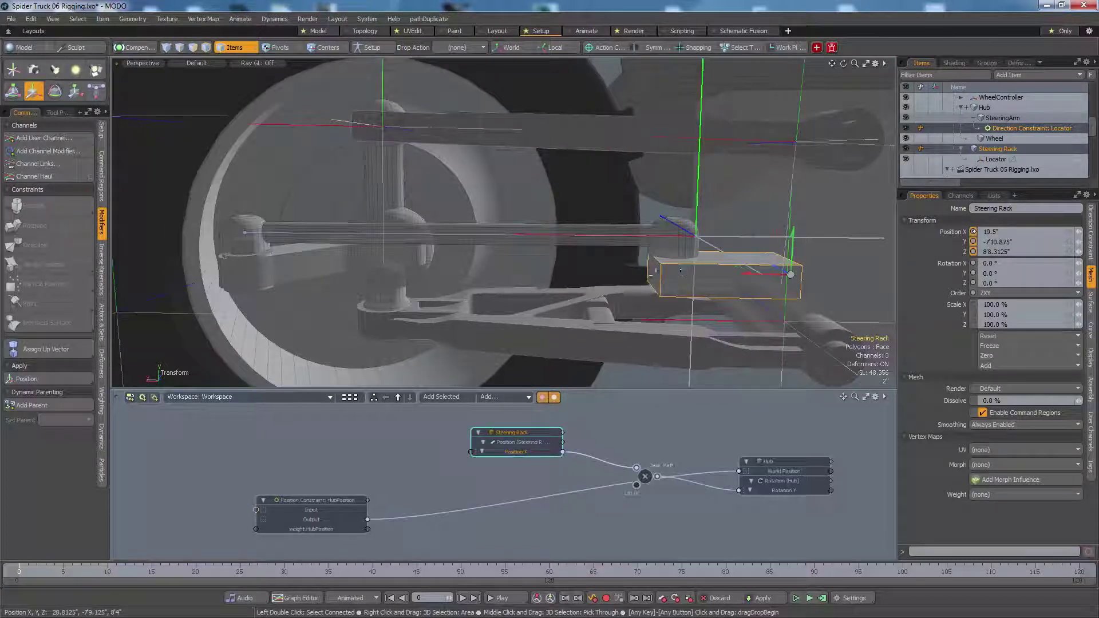
key("3")
left_click(655, 274)
key("2")
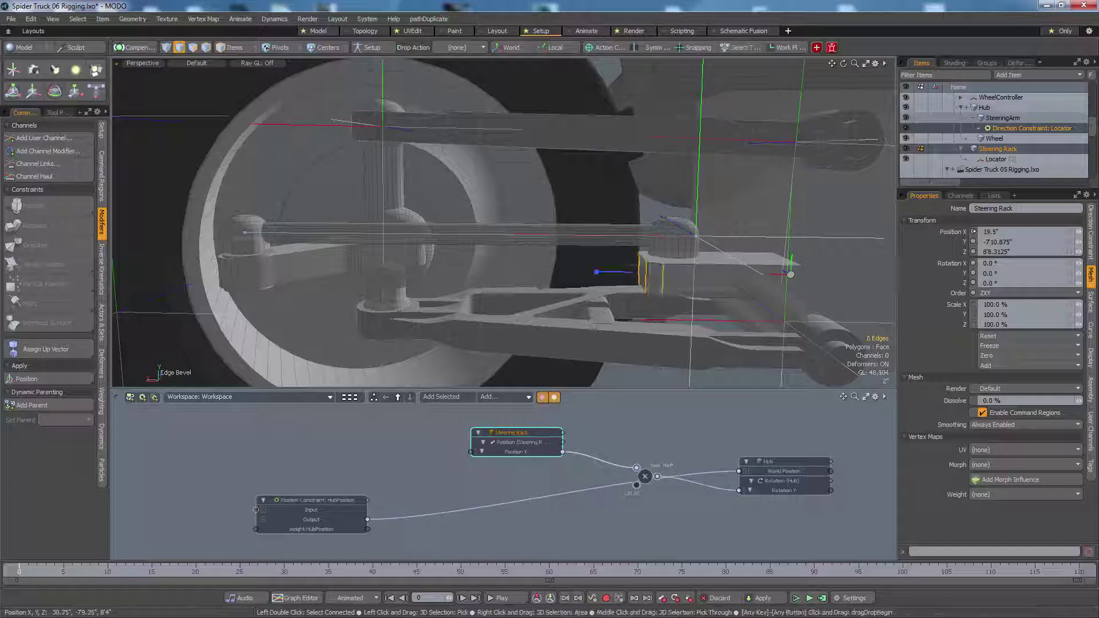
key("5")
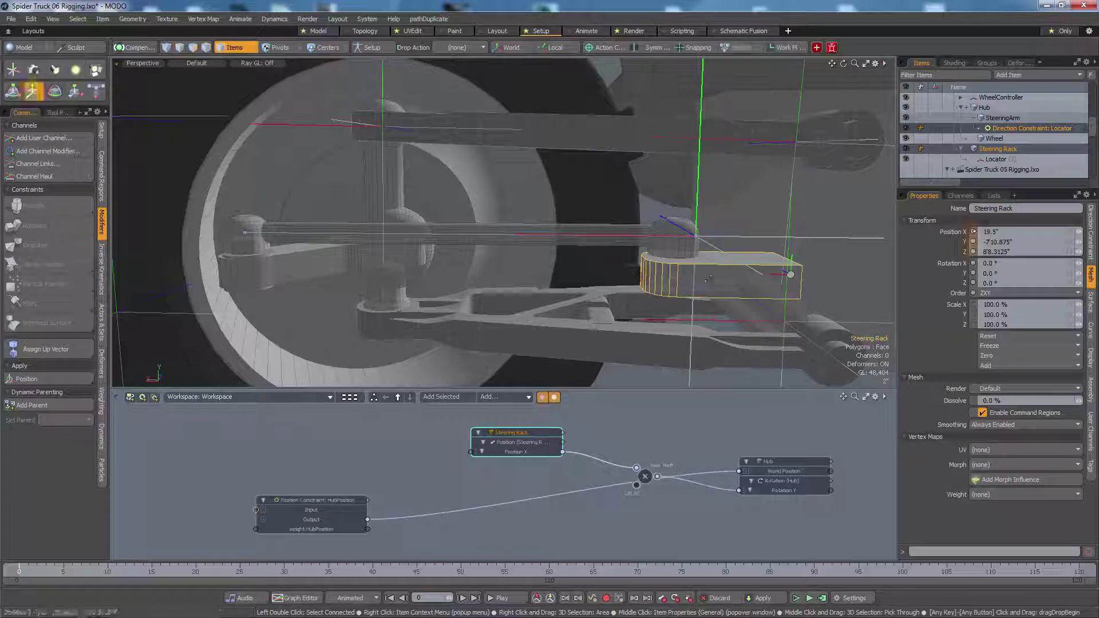
Step: Set the Steering Rack's X position to 0 ft and slide it to about 2.44 in to test the steering arm
key("y")
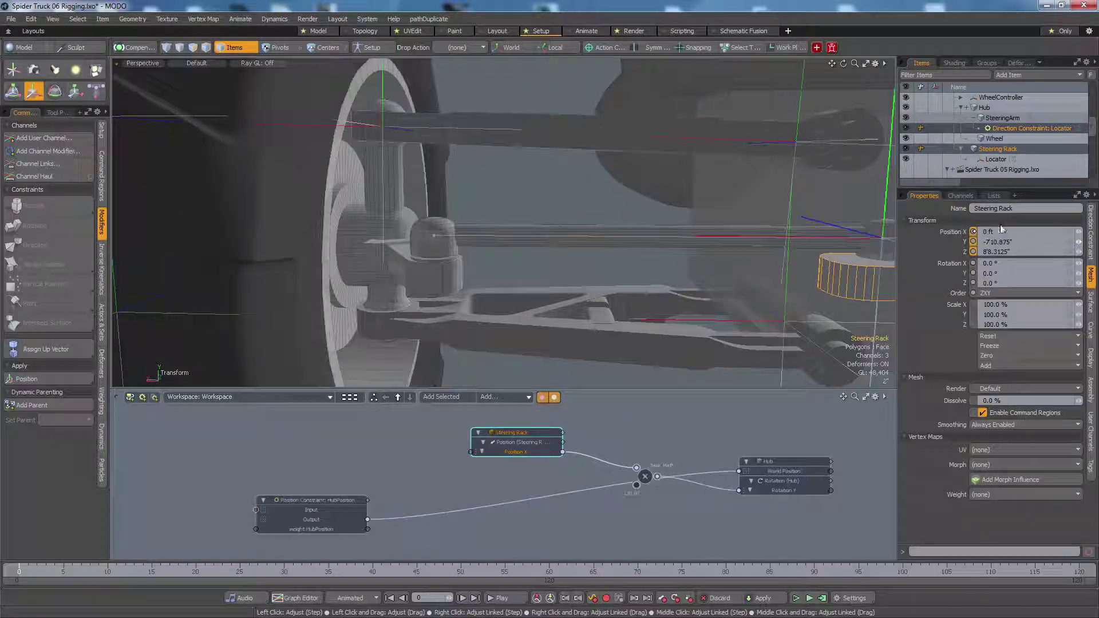
left_click_drag(677, 258, 616, 261, "alt+shift")
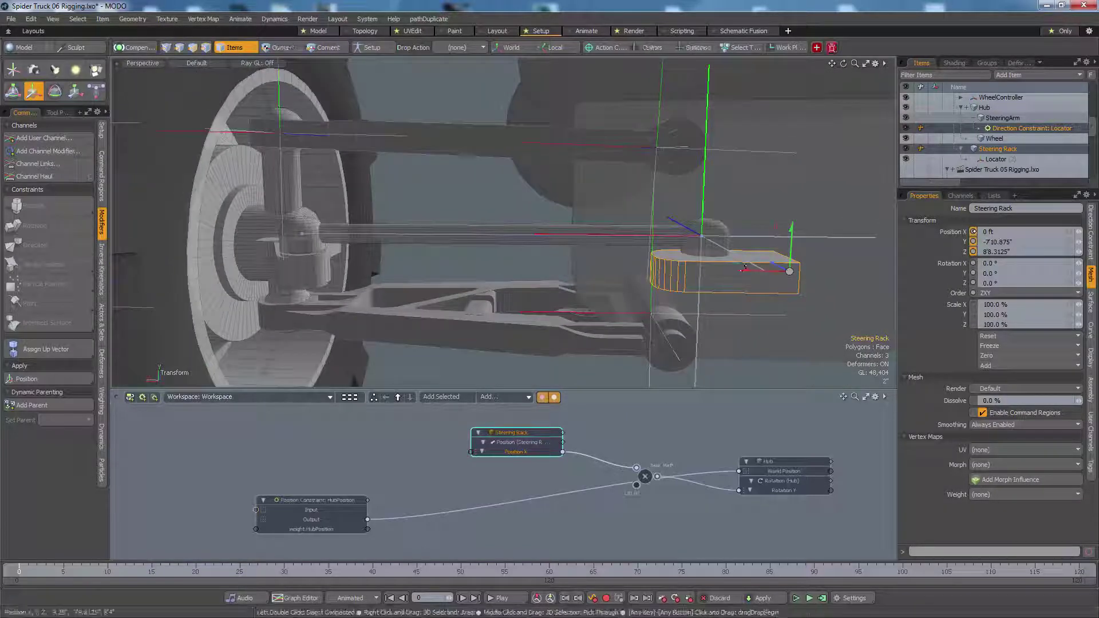
left_click_drag(744, 273, 768, 269)
left_click_drag(613, 277, 532, 289, "alt")
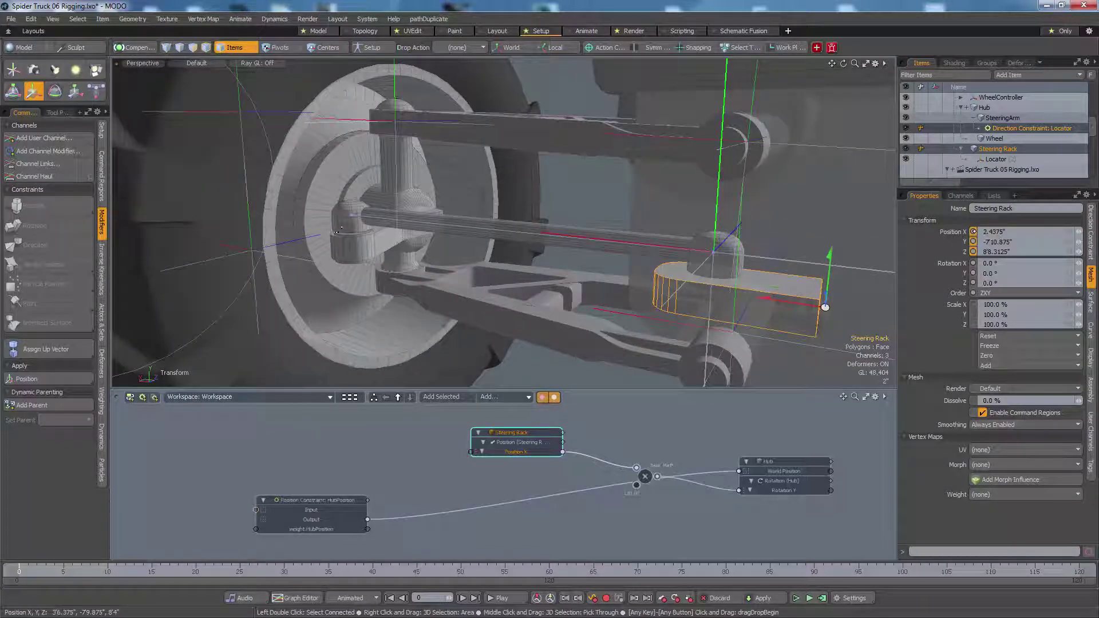
key("space")
left_click(354, 229)
left_click_drag(353, 228, 452, 252, "alt")
scroll(395, 248, "down", 5)
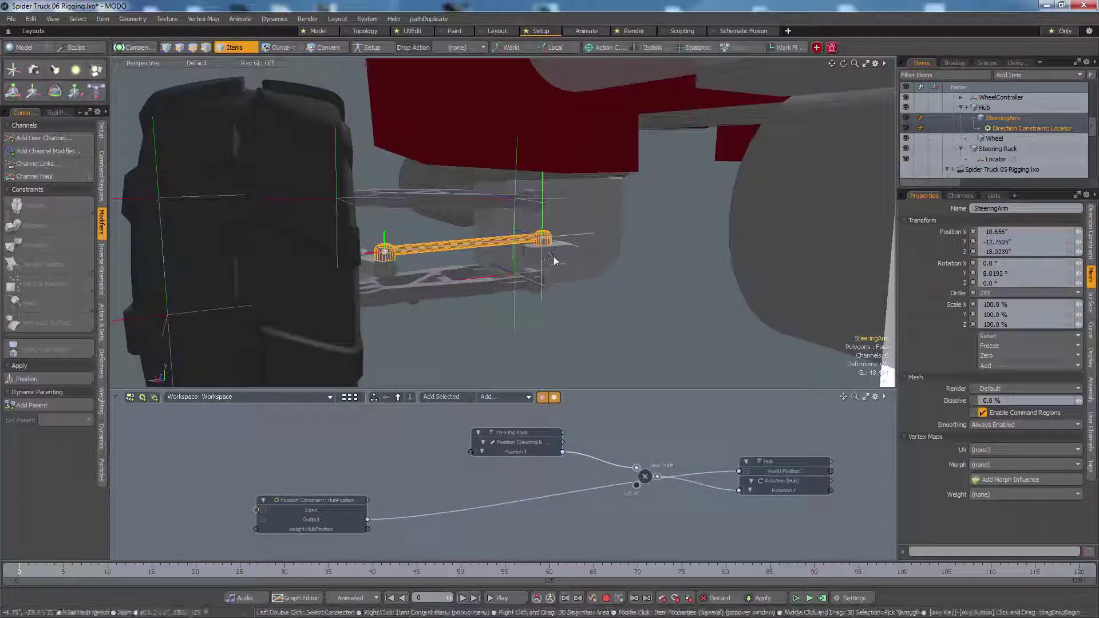
Step: Cut the SuspensionBrace's polygons and paste them into the Body mesh
left_click(553, 256)
left_click_drag(564, 302, 583, 324, "alt")
left_click(583, 324)
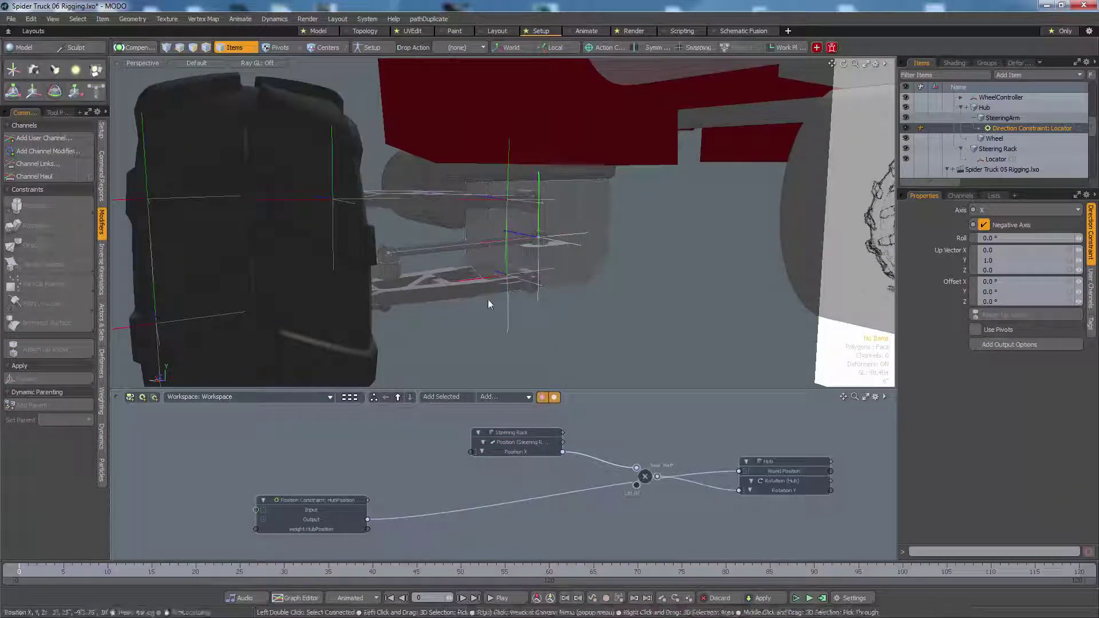
left_click_drag(490, 303, 565, 209, "alt")
left_click(564, 209)
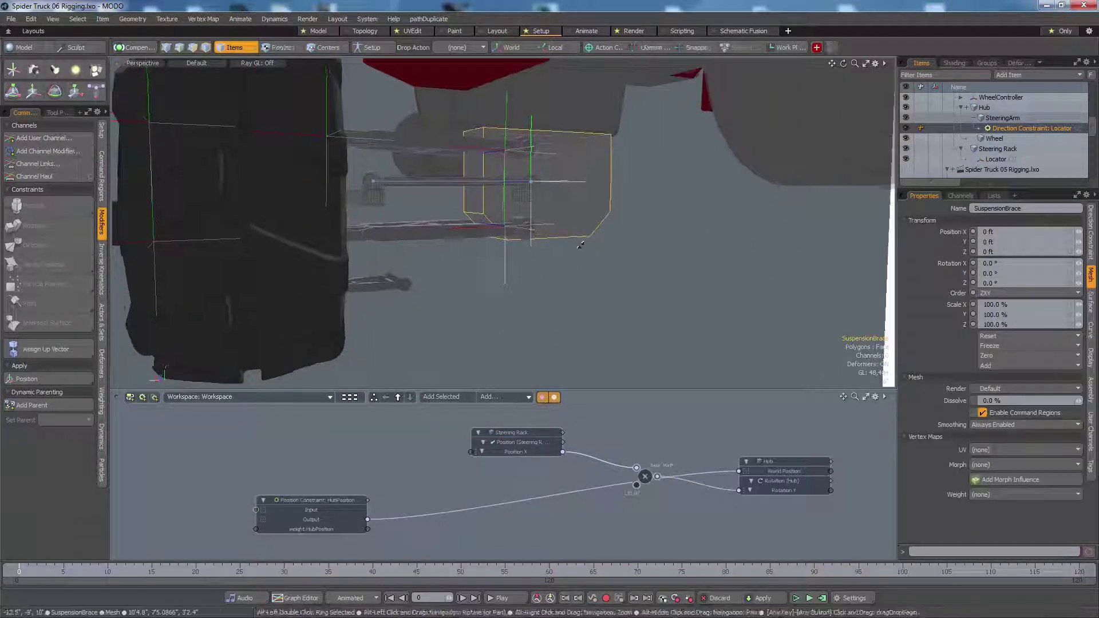
left_click_drag(581, 245, 578, 252, "alt")
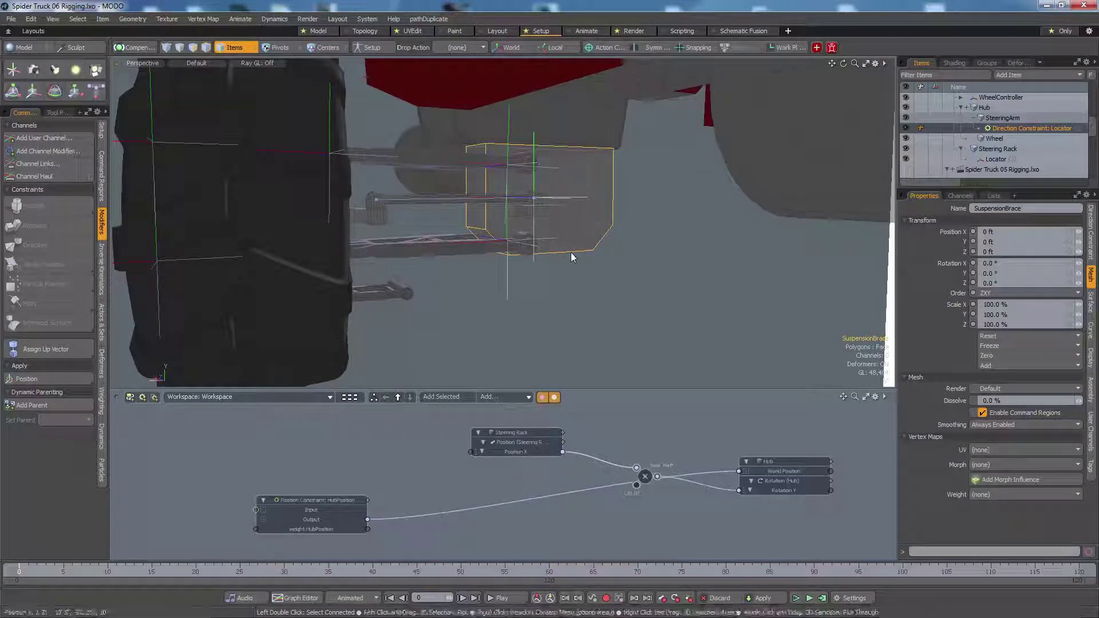
key("3")
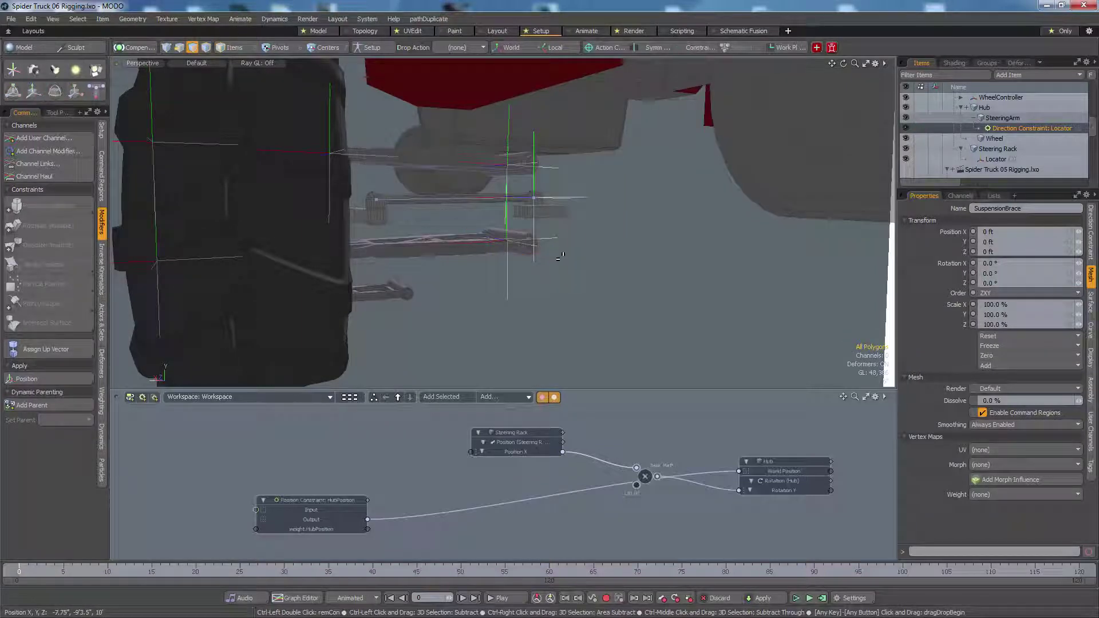
key("5")
left_click(589, 144)
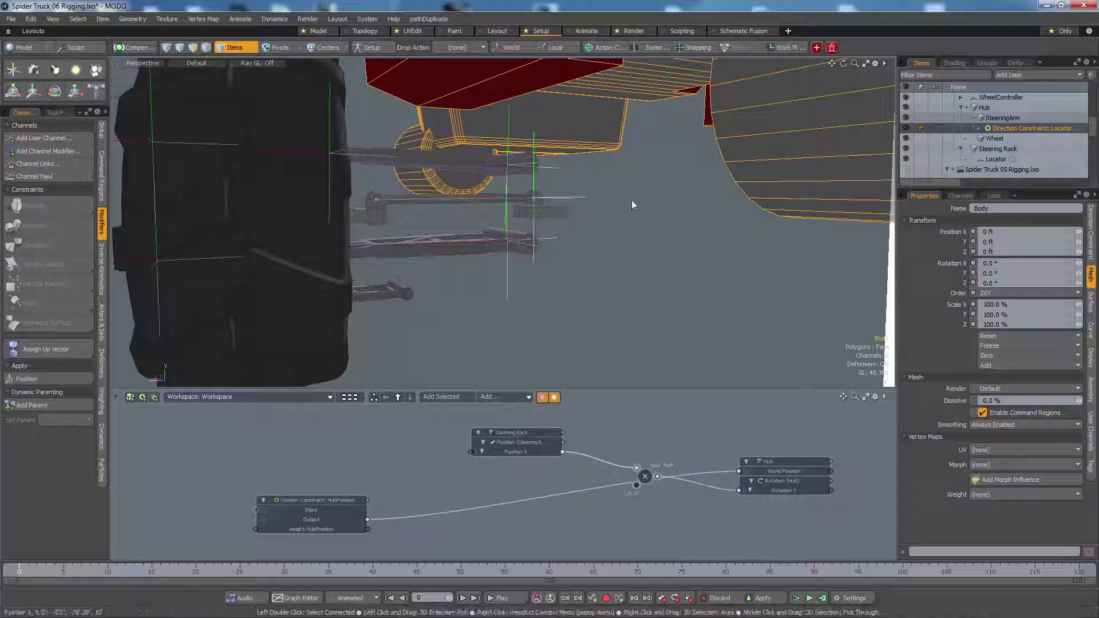
key("3")
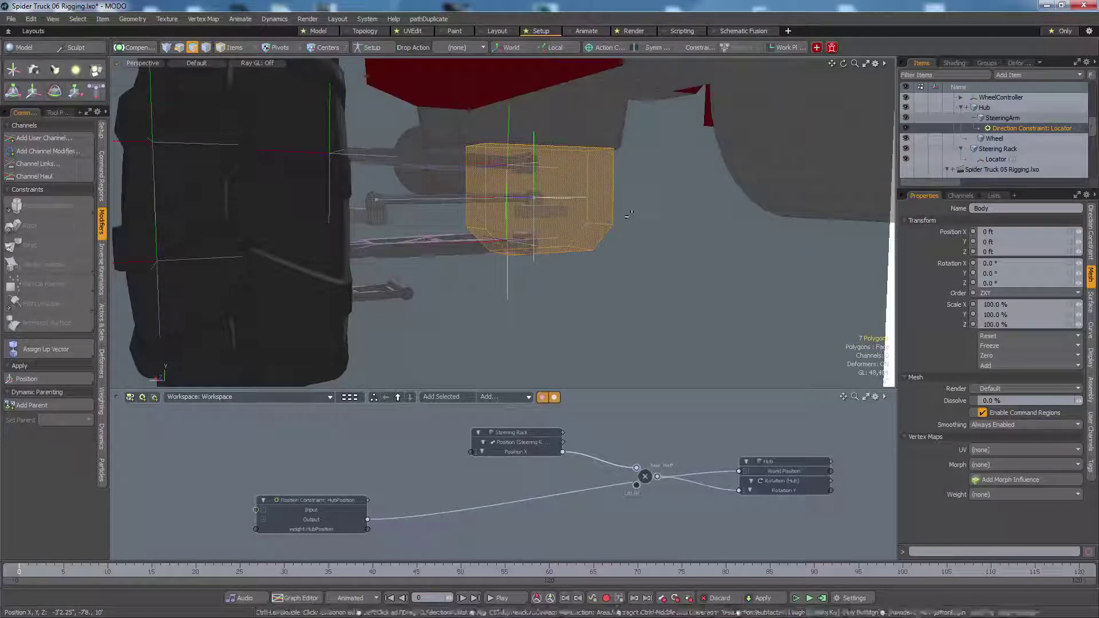
left_click(632, 200)
Step: Delete the leftover Suspension part lying apart from the truck
left_click_drag(632, 200, 574, 282, "alt")
key("5")
left_click(549, 262)
scroll(574, 283, "down", 6)
left_click(480, 350)
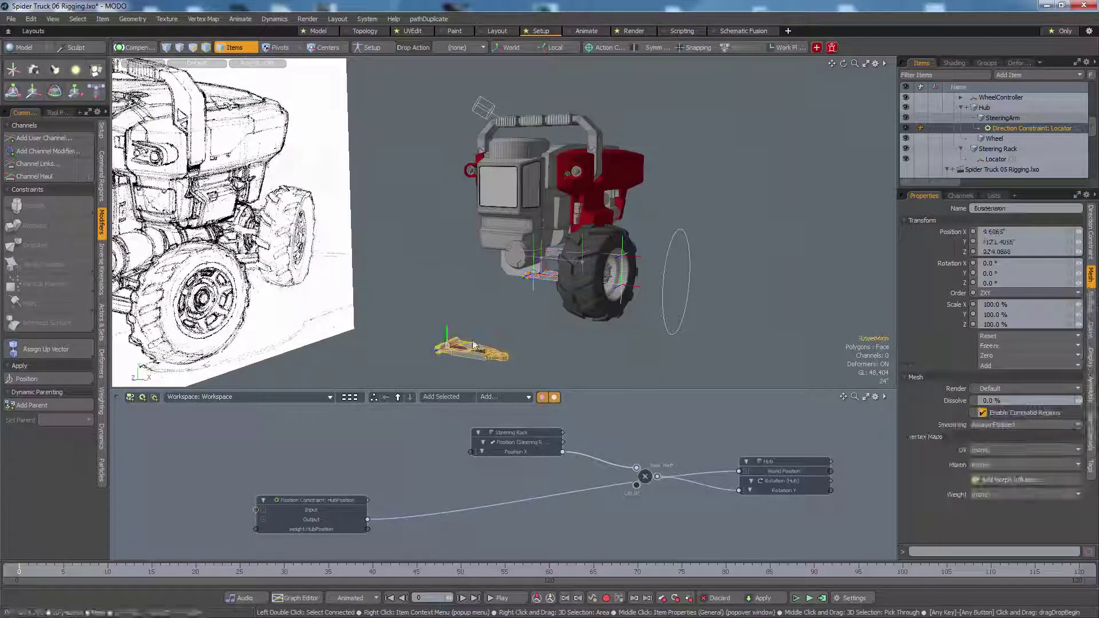
key("Delete")
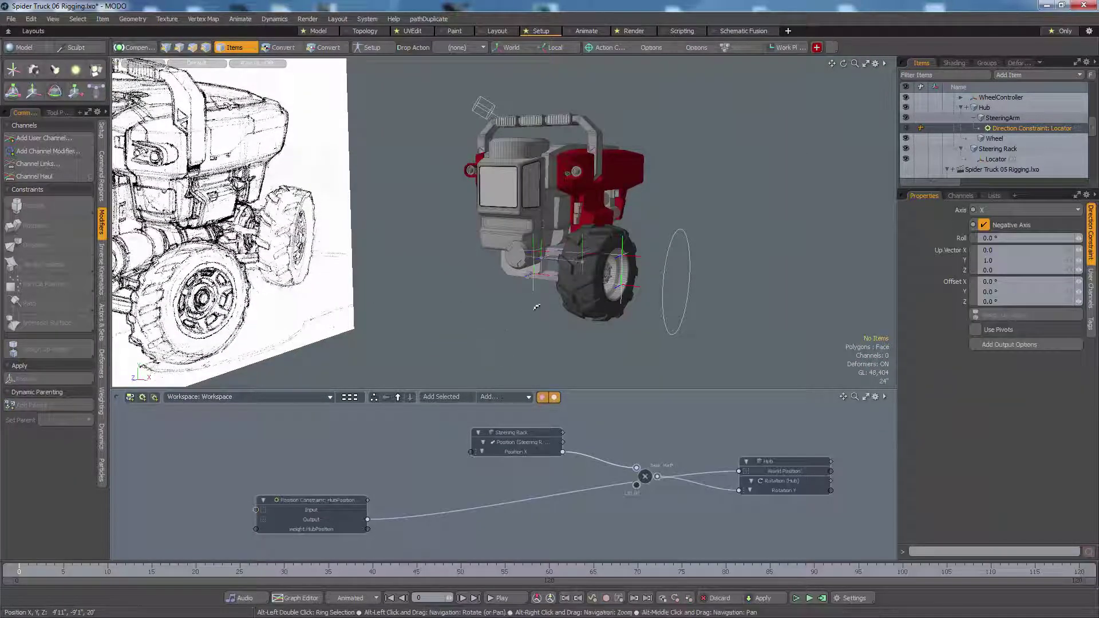
Step: Hide the Body mesh so that only the wheel and suspension parts are shown
left_click_drag(473, 342, 541, 280, "alt")
left_click(506, 260)
scroll(1003, 121, "up", 5)
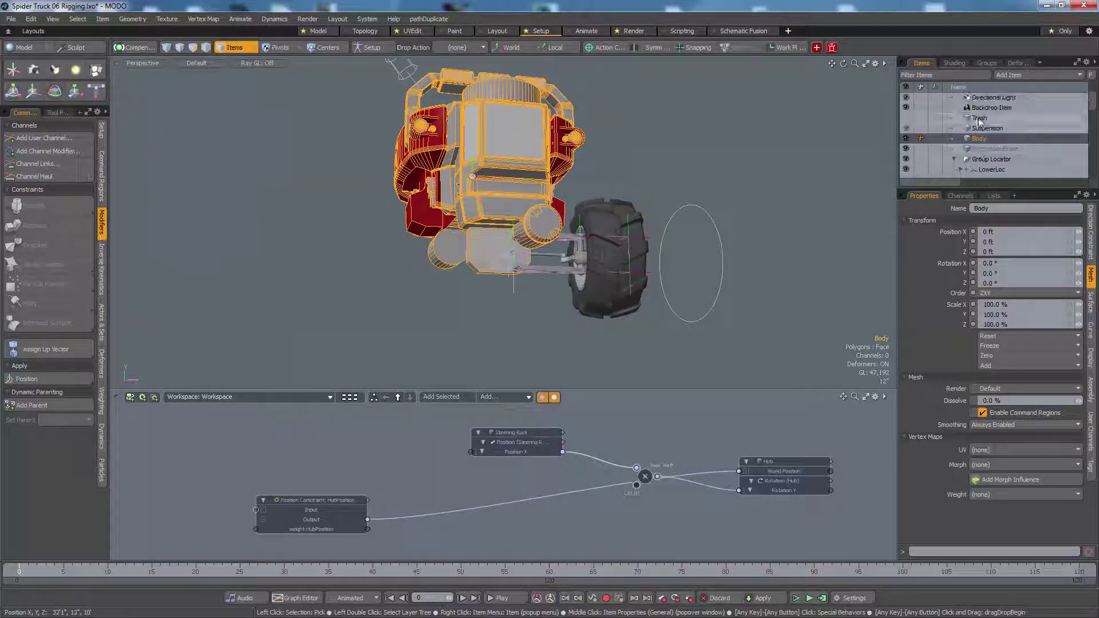
left_click(906, 139)
Step: Create a new locator and place it above the wheel in the front view, at about X 8 ft 11 in and Y -19 in
mouse_move(601, 250)
left_mouse_down("alt")
mouse_move(492, 255)
mouse_move(571, 245)
left_mouse_up("alt")
left_click(16, 48)
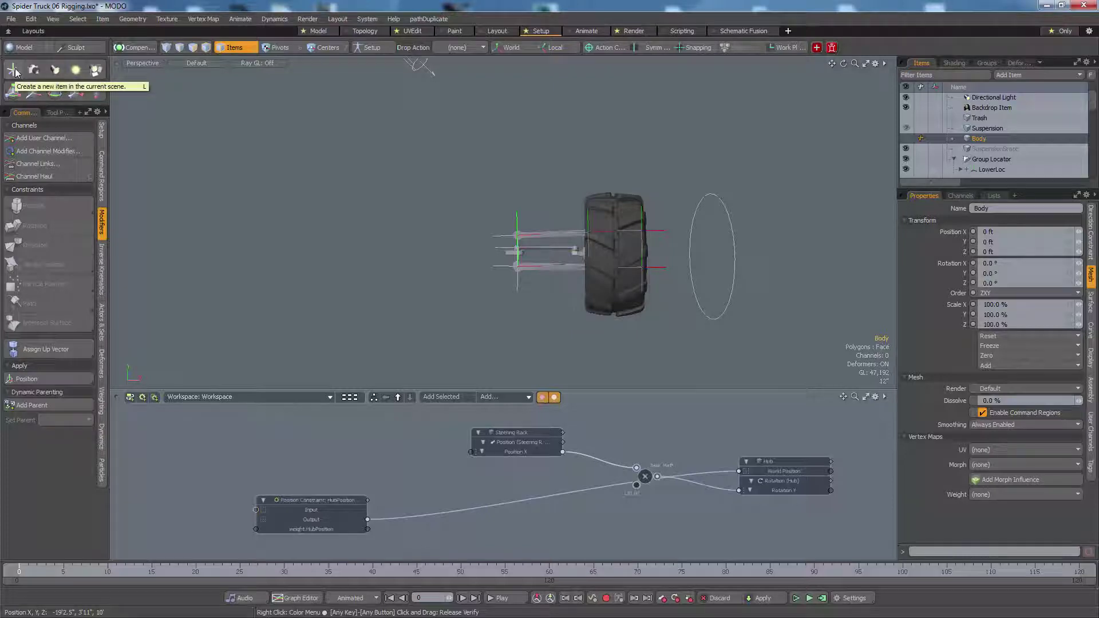
left_click(13, 70)
key("y")
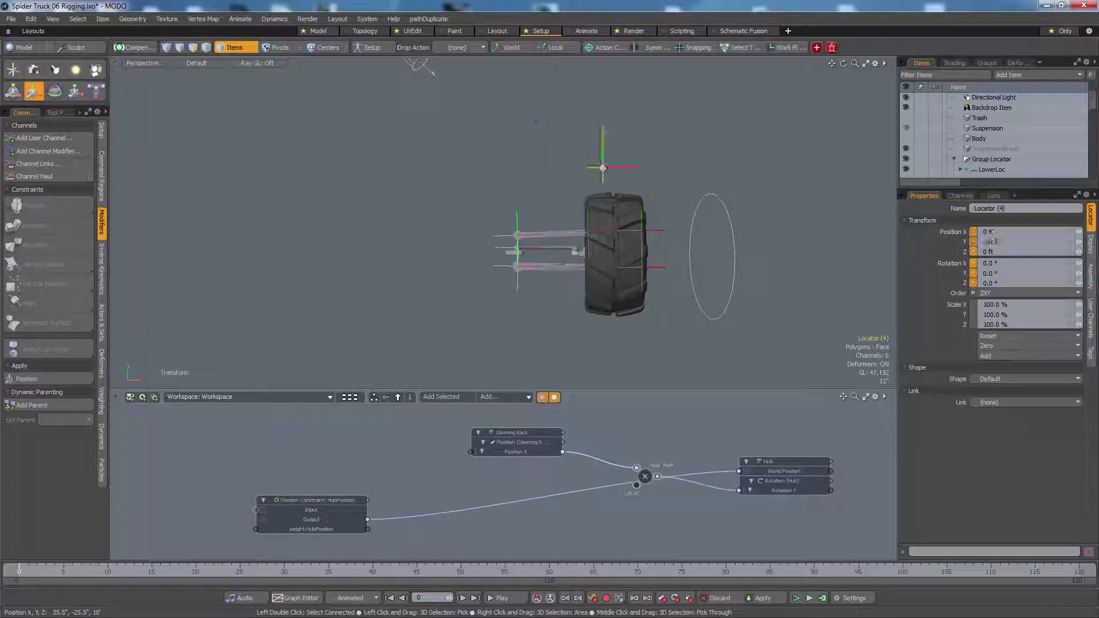
key("ctrl+space")
left_click(631, 150)
key("ctrl+space")
left_click(658, 213)
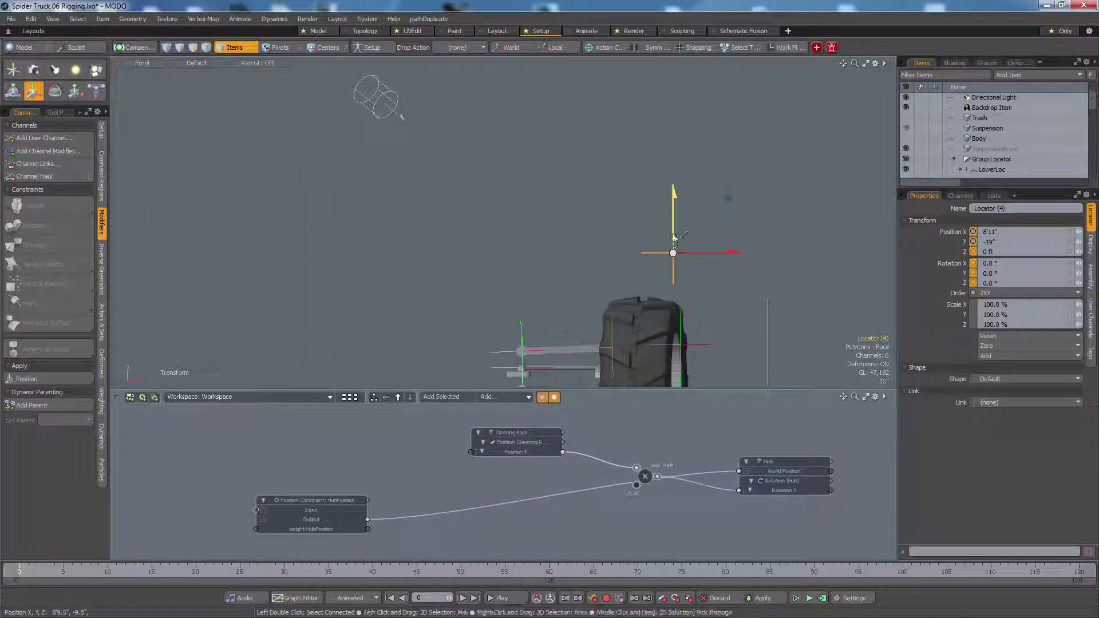
left_click_drag(674, 239, 676, 211, "alt")
key("ctrl+space")
left_click(741, 243)
left_click_drag(683, 252, 649, 199, "alt")
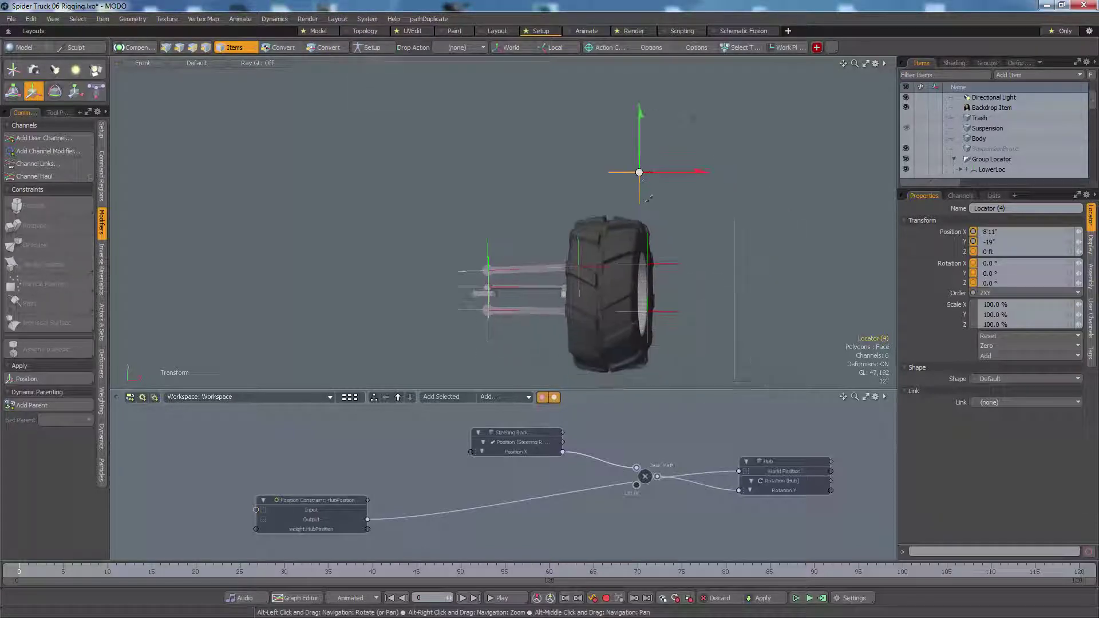
Step: Set the Steering Rack's X position to 0 ft and centre the new locator above the tire at about X 7 ft 5.125 in, Y -26.625 in
left_click(480, 294)
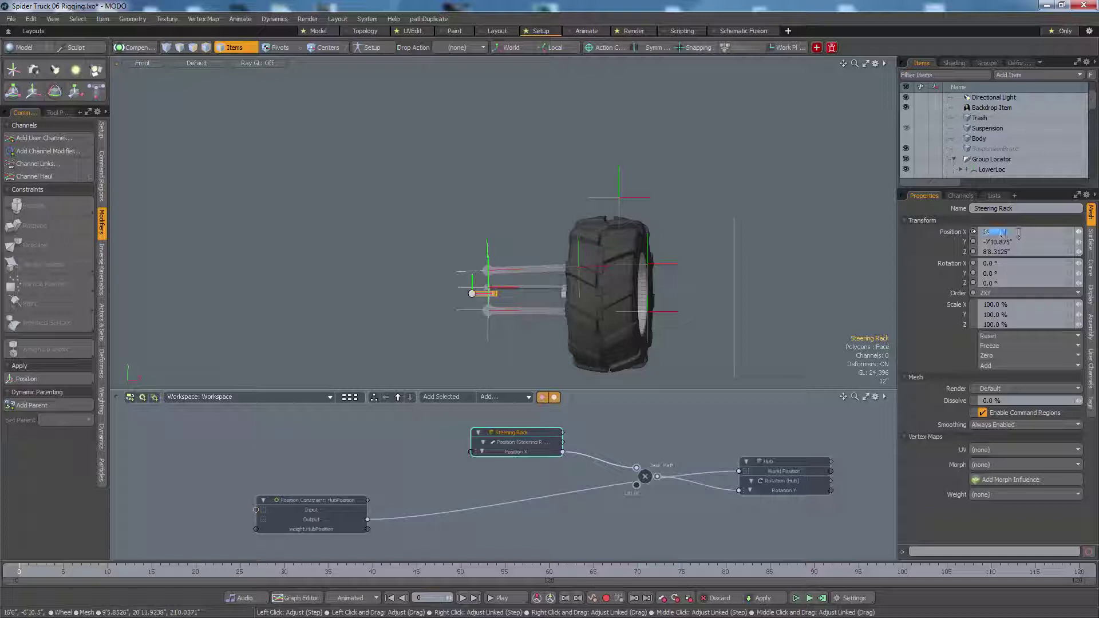
key("Return")
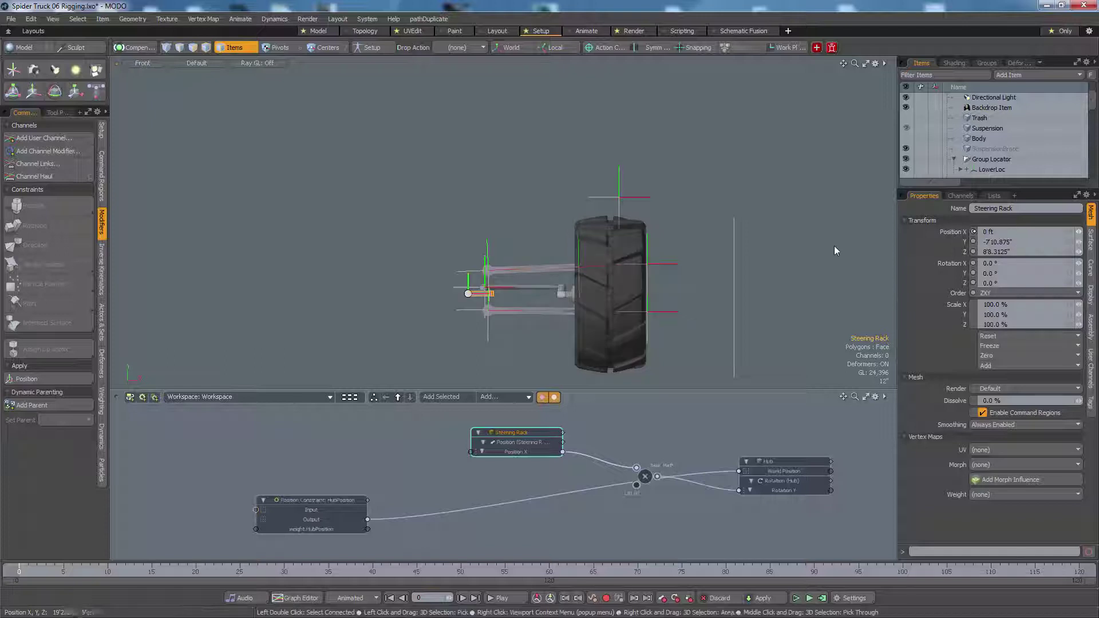
left_click(629, 198)
key("w")
scroll(627, 199, "up", 5)
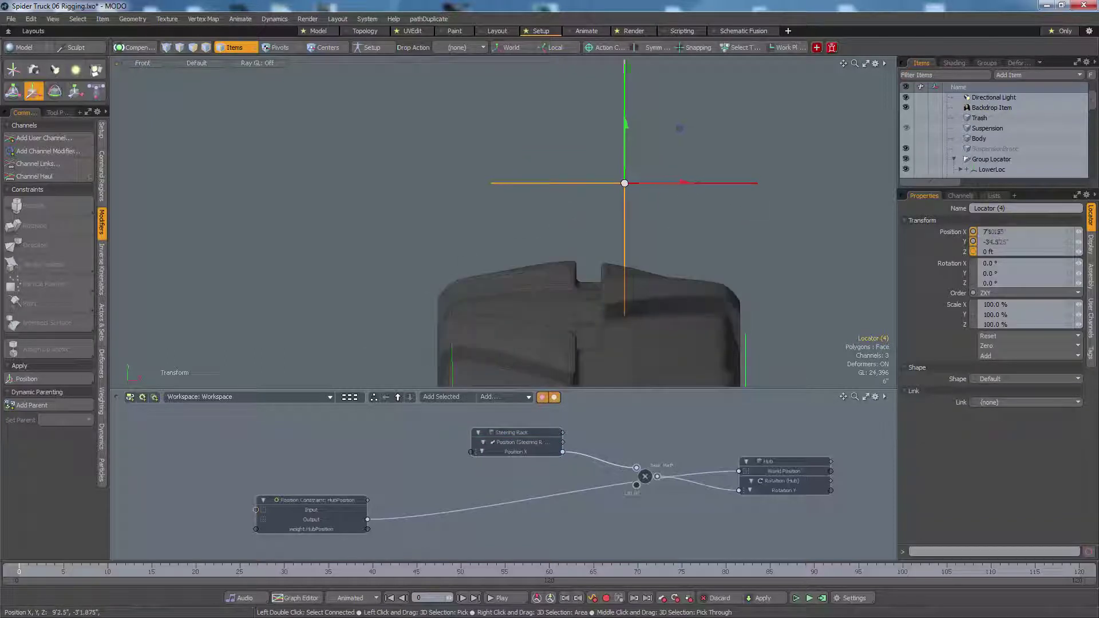
left_click_drag(645, 173, 648, 97)
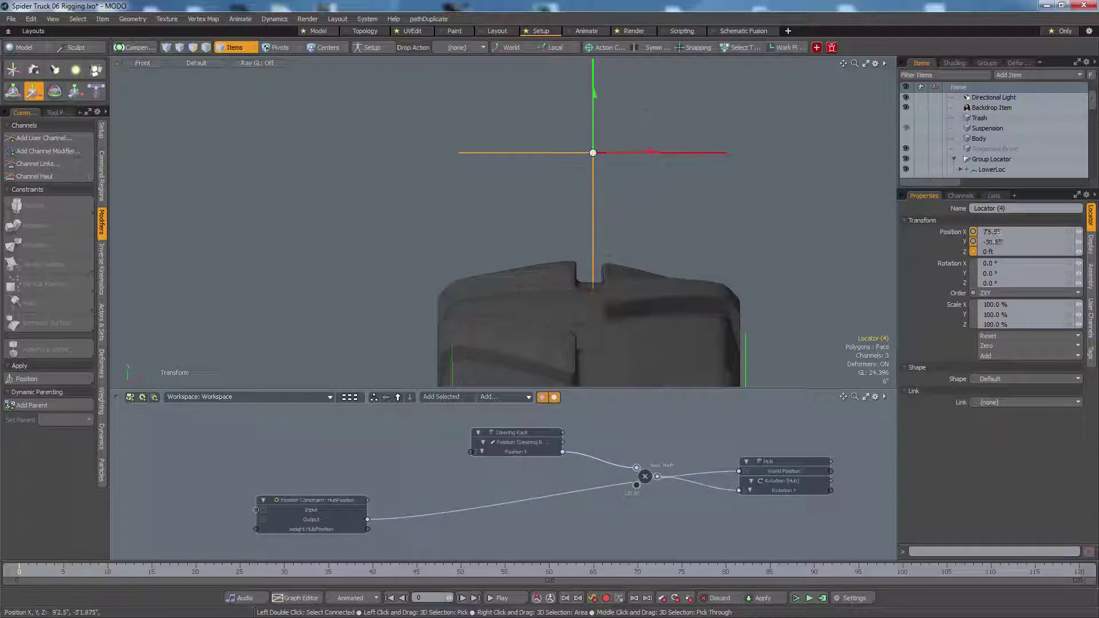
scroll(707, 212, "down", 4)
Step: Align the locator with the wheel's centre from the side at about Z 10 ft 2 in, and raise it to about Y -17.125 in
key("KP_3")
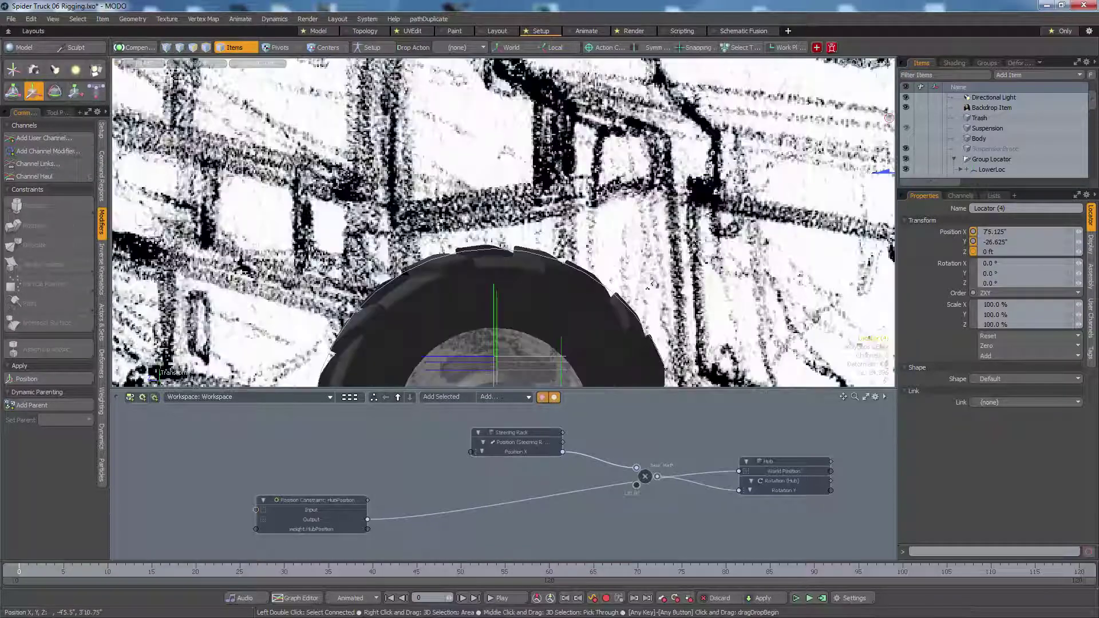
scroll(610, 287, "down", 3)
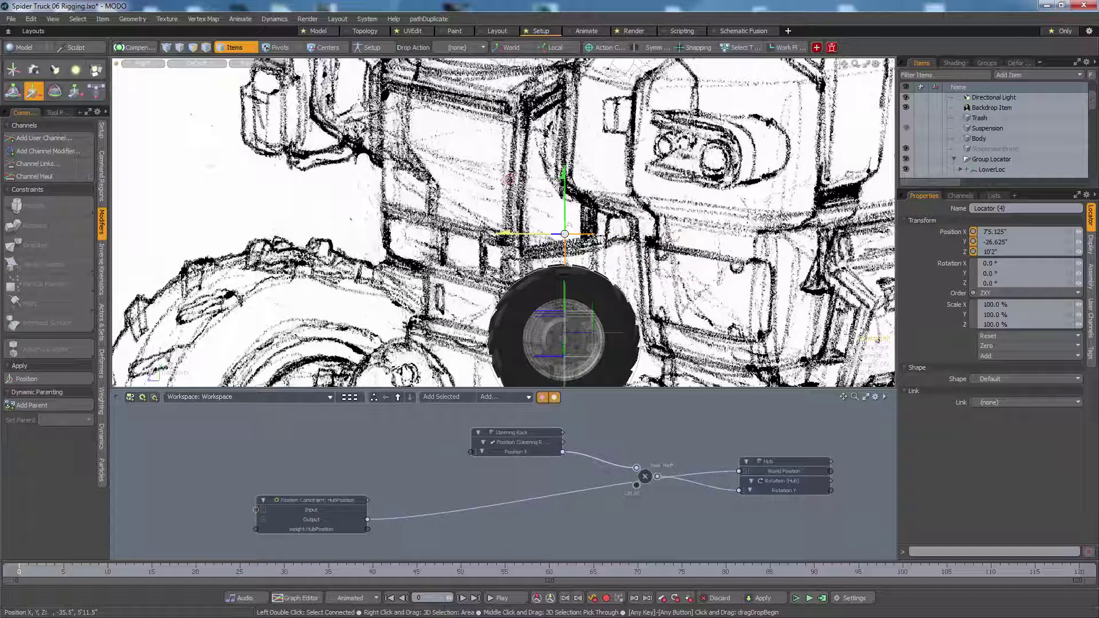
key("ctrl+space")
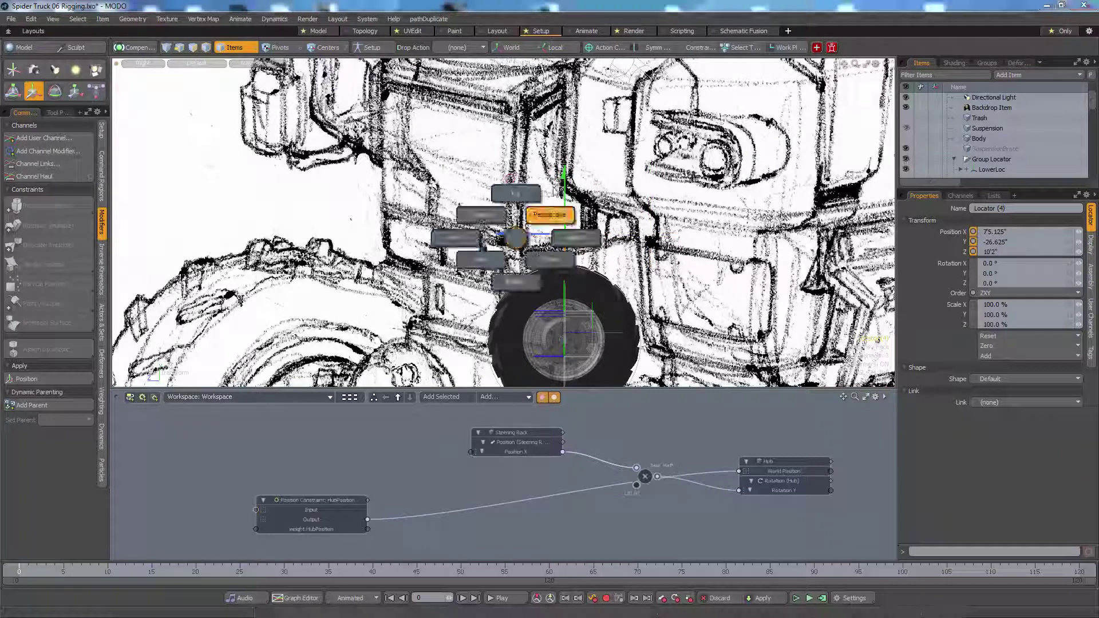
left_click(550, 214)
left_click_drag(554, 216, 575, 203, "alt")
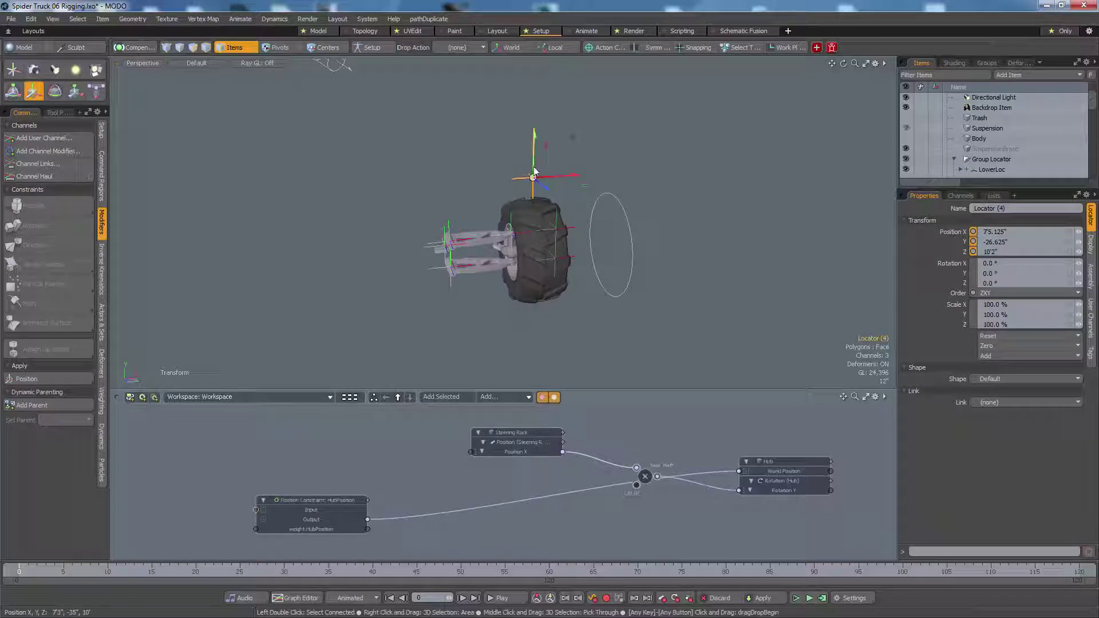
key("space")
left_click_drag(535, 170, 554, 173, "alt")
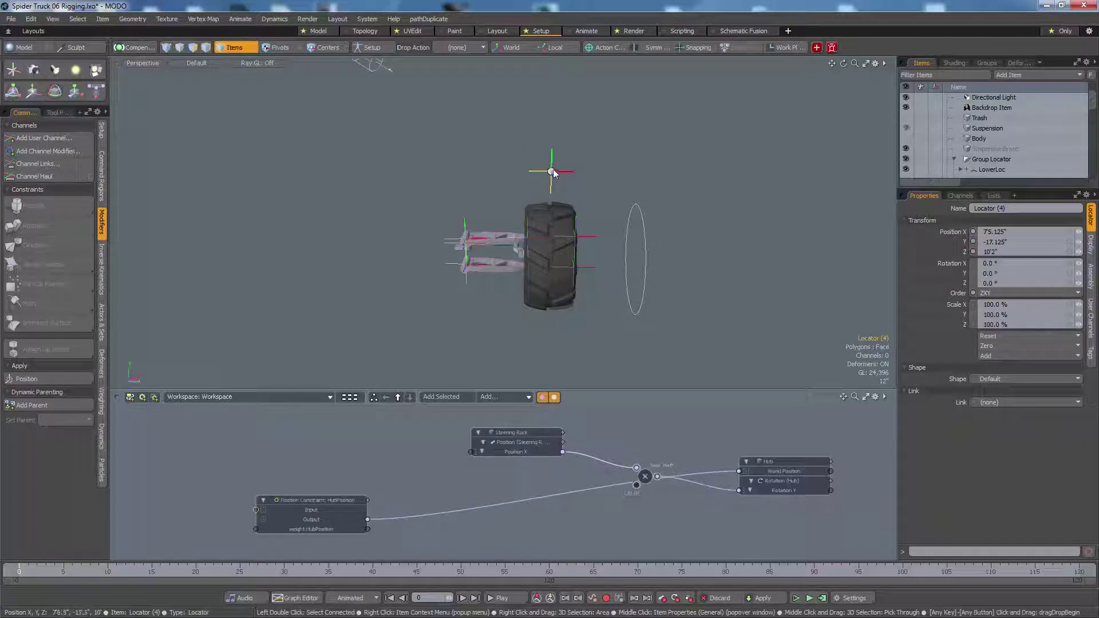
Step: Rename the locator above the wheel to GroundMeasure
left_click_drag(694, 221, 593, 241, "alt")
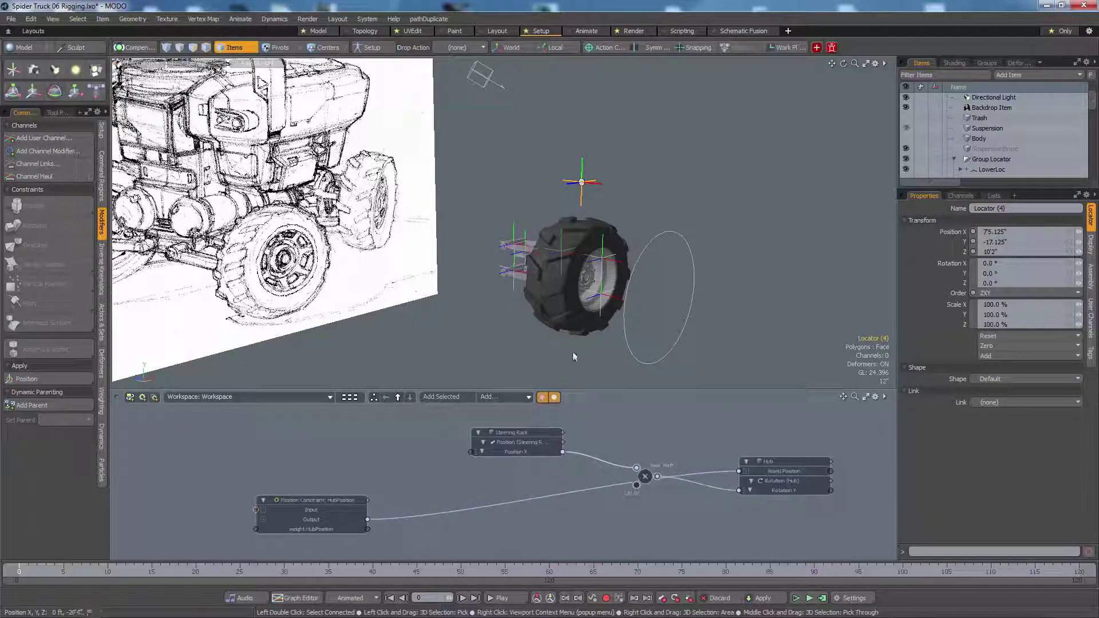
left_click_drag(574, 353, 602, 345, "alt")
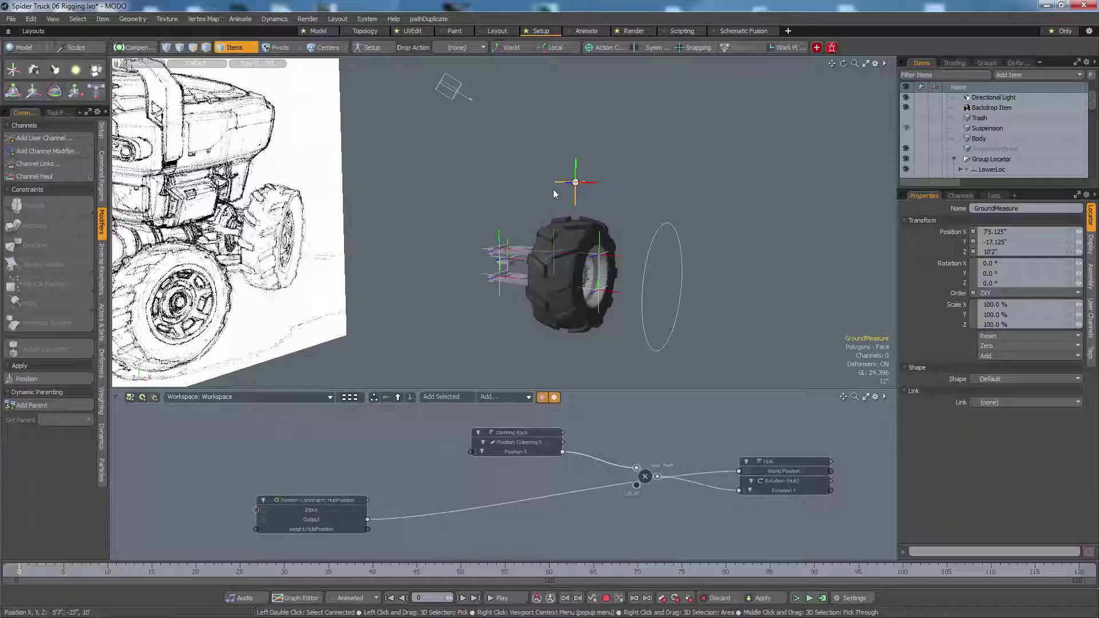
mouse_move(531, 195)
left_mouse_down("alt")
mouse_move(500, 232)
mouse_move(617, 183)
mouse_move(656, 186)
left_mouse_up("alt")
left_click(526, 201)
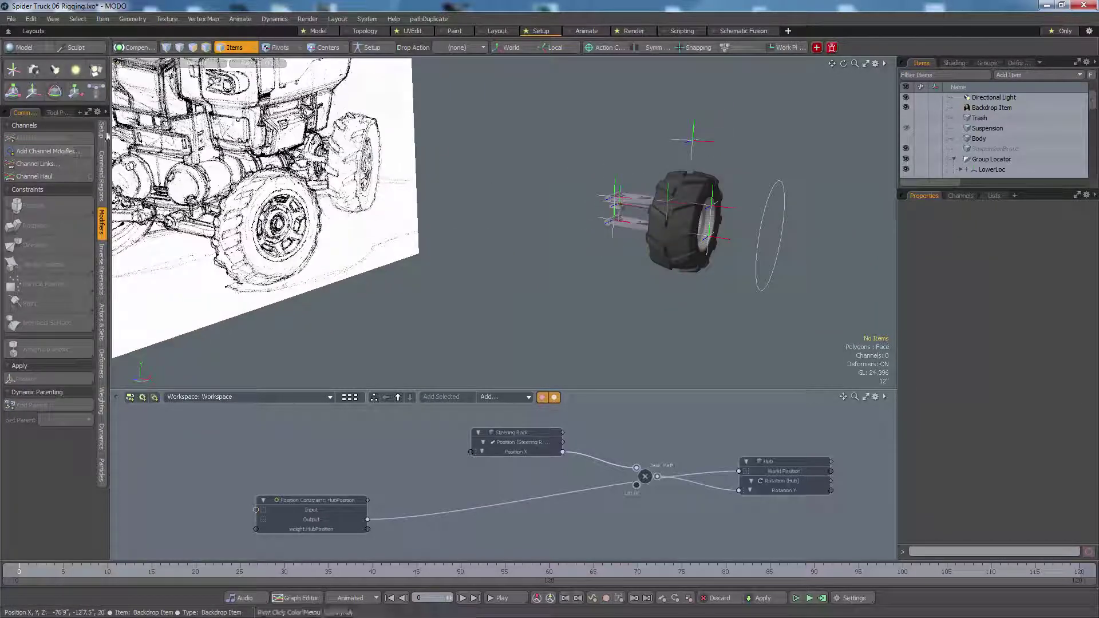
Step: Add a new Plane mesh item to the scene and switch to editing its polygon
left_click(26, 49)
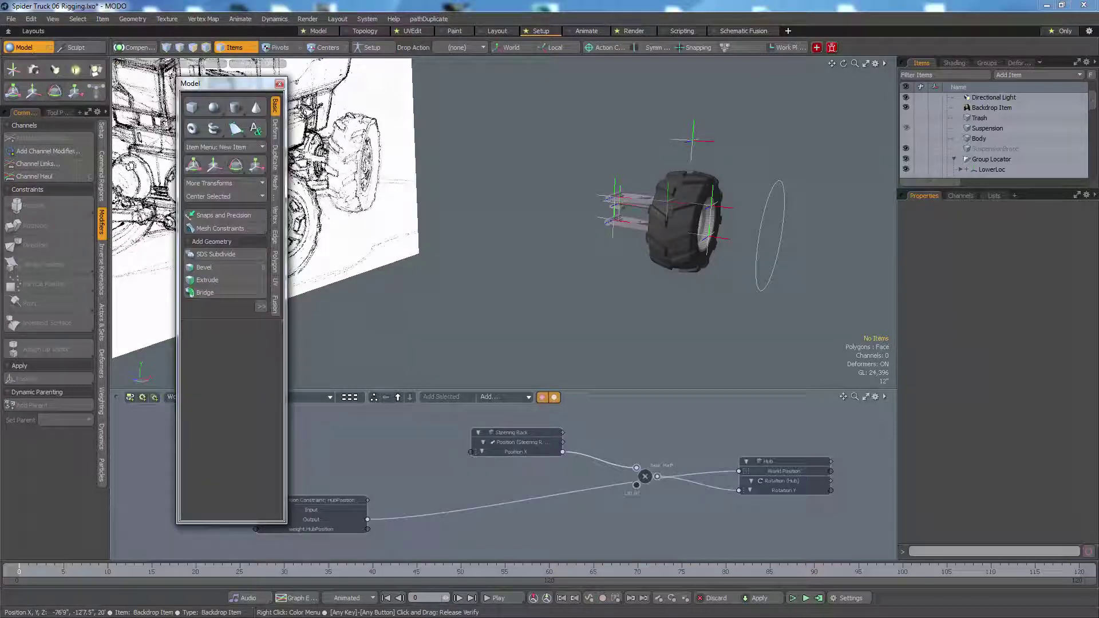
left_click(220, 132)
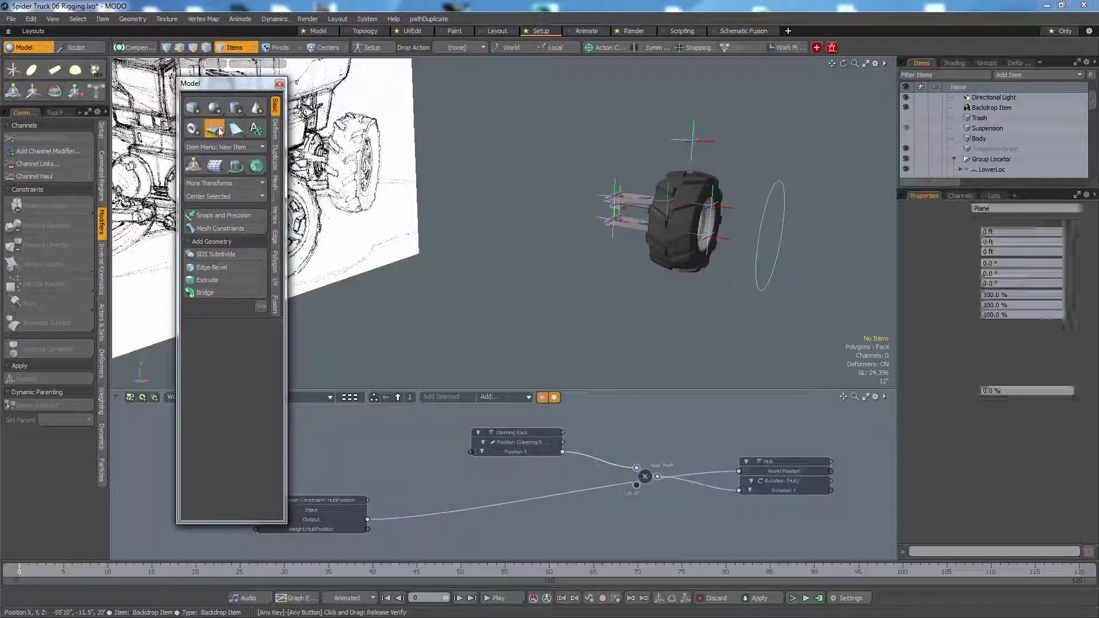
left_click(279, 83)
key("3")
scroll(698, 152, "down", 3)
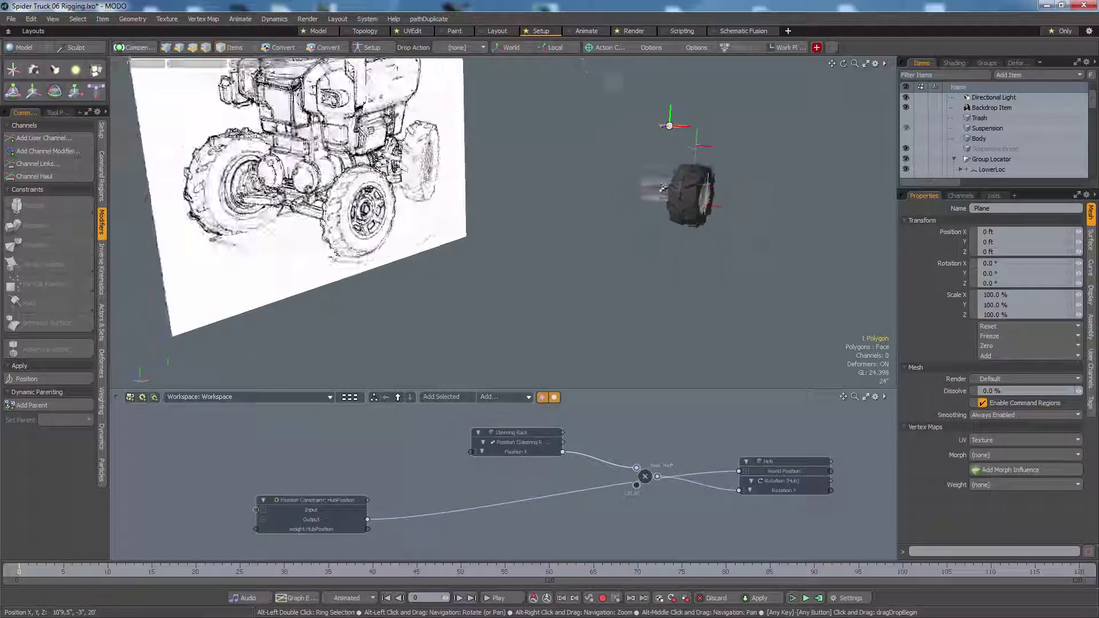
Step: Scale the plane's polygon up uniformly into a large ground surface around the wheel
left_click_drag(698, 152, 677, 149, "alt")
key("y")
left_click_drag(698, 101, 865, 101)
left_click_drag(571, 204, 400, 246, "alt")
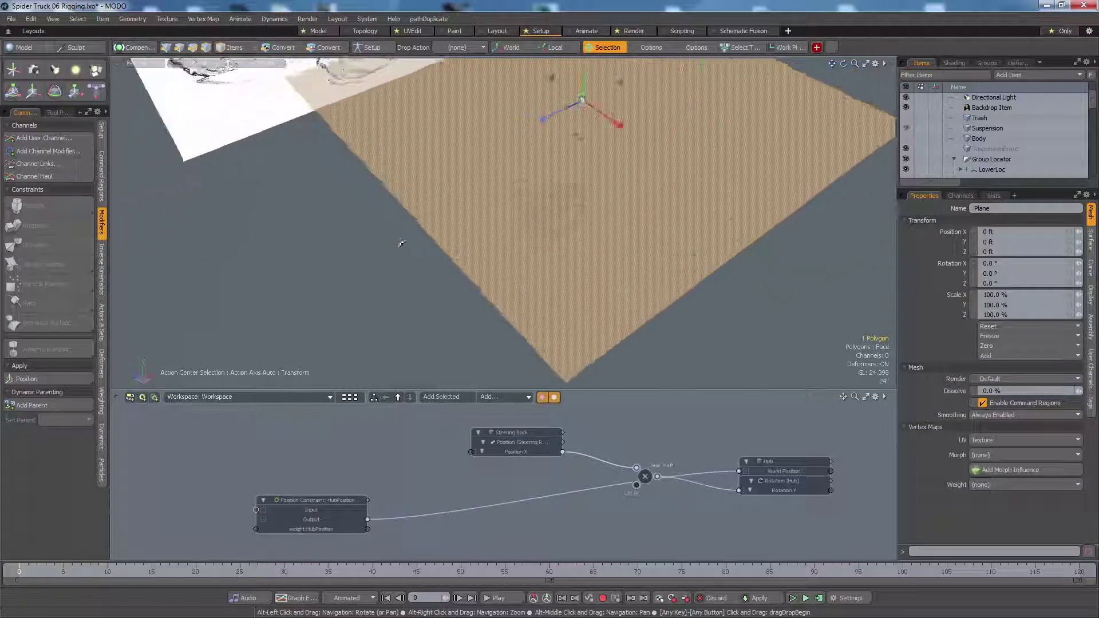
scroll(437, 223, "down", 3)
Step: Extend the ground plane's near edge outward along Z to add a second polygon in front of the wheel
key("2")
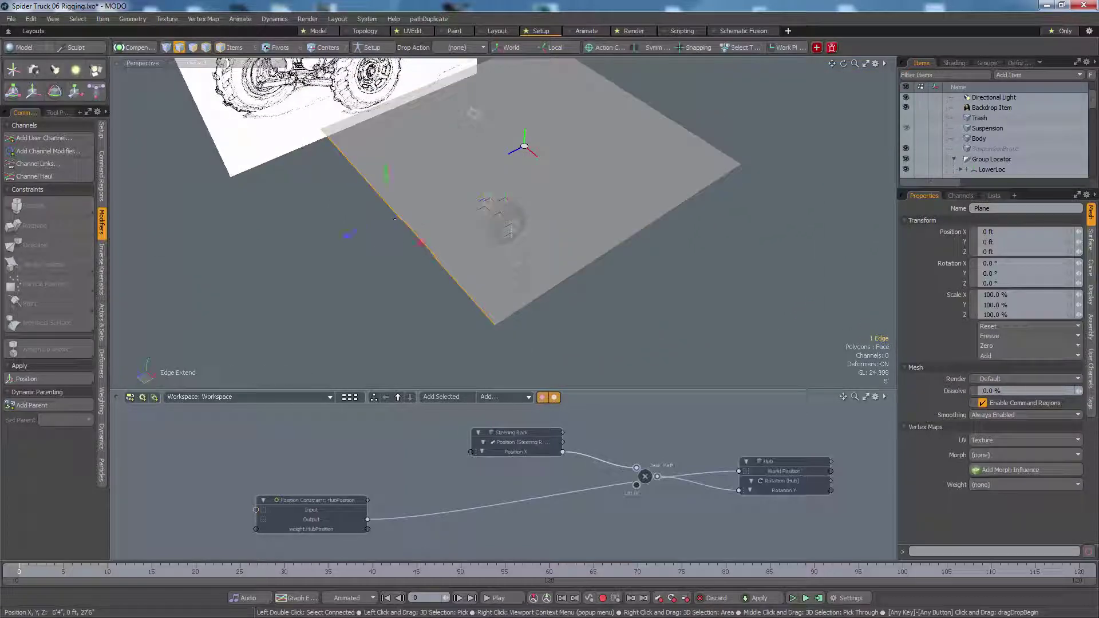
left_click_drag(385, 222, 123, 350)
middle_click_drag(267, 300, 288, 288, "alt")
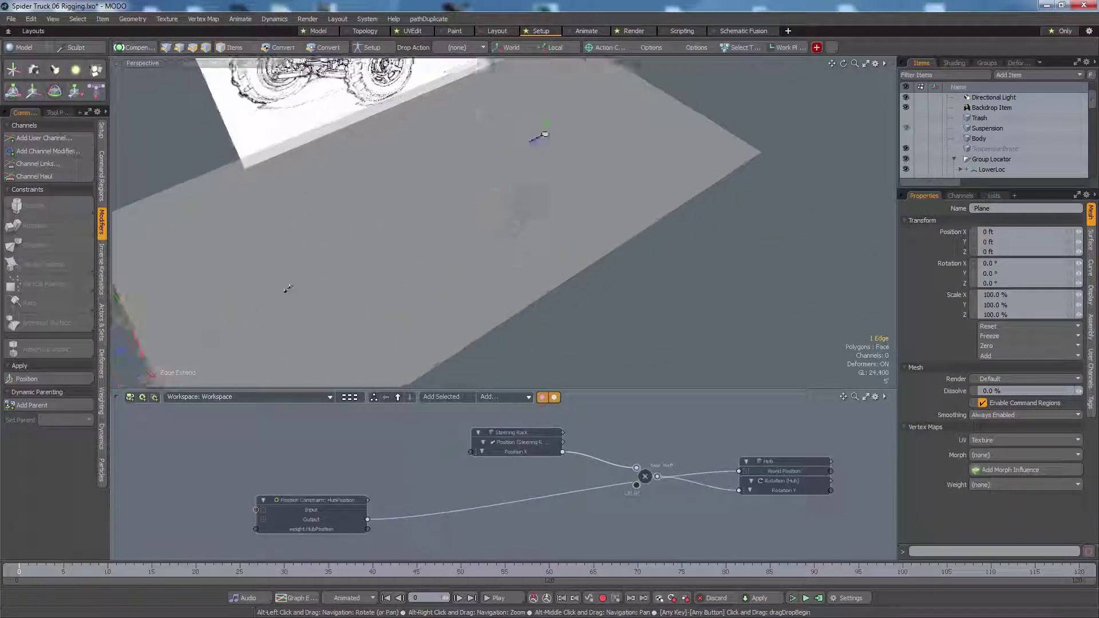
scroll(283, 291, "down", 2)
Step: Select both ground polygons and lower them along Y until the plane sits beneath the wheel
key("3")
left_click_drag(353, 265, 388, 227, "alt")
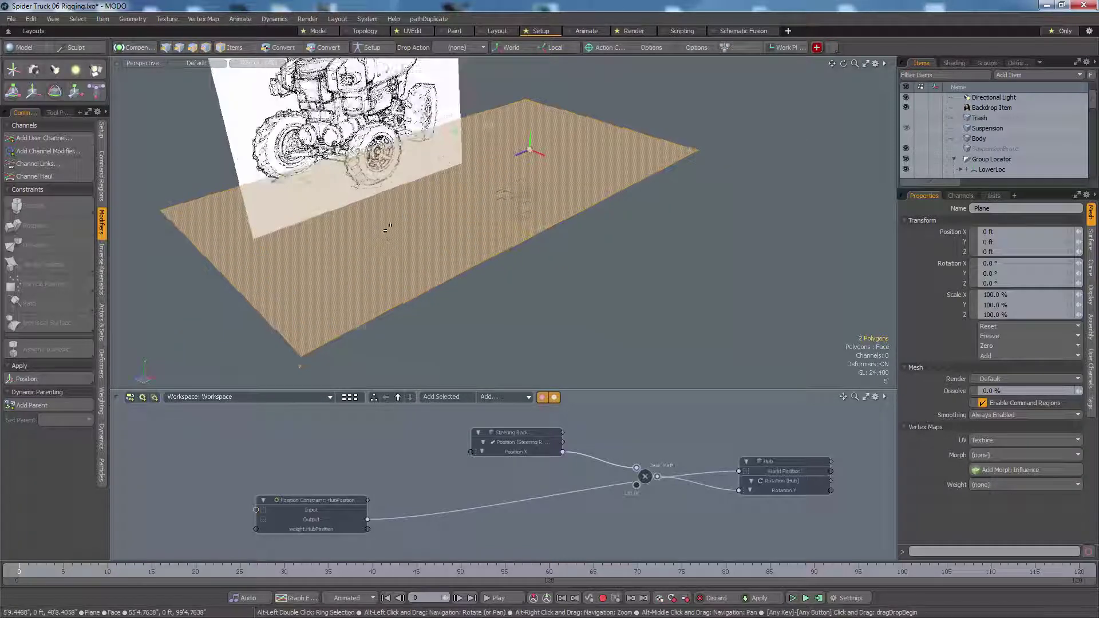
key("y")
left_click_drag(452, 135, 452, 186)
left_click_drag(489, 122, 461, 130, "alt")
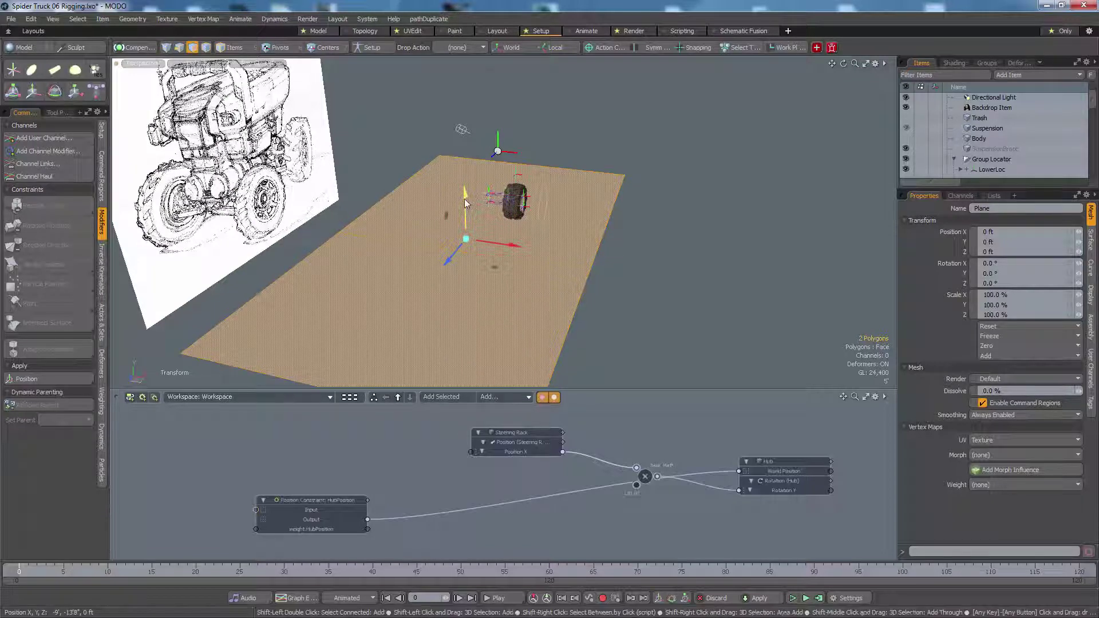
Step: Subdivide the ground polygons four times with the Faceted method and 0% fractal
key("shift+d")
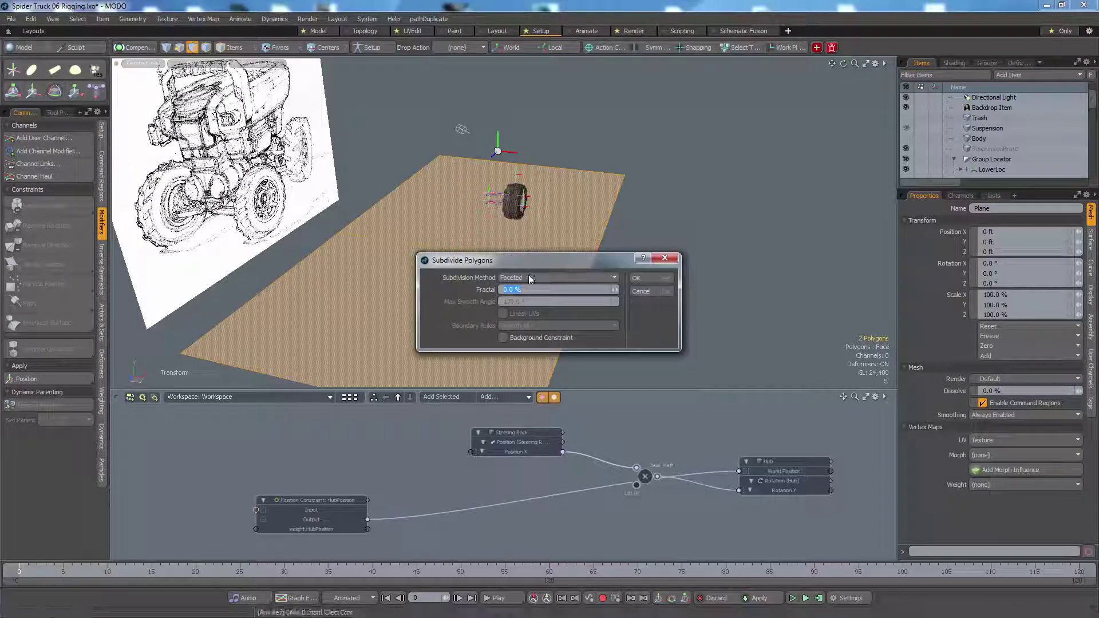
left_click(634, 276)
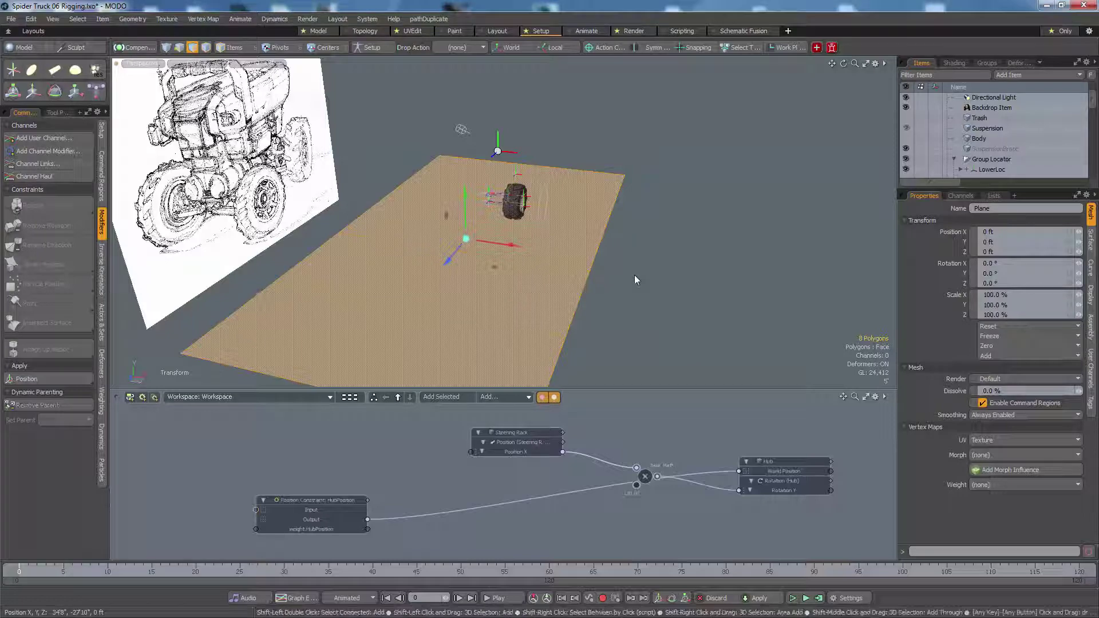
key("shift+d")
left_click(634, 275)
key("shift+d")
left_click(634, 276)
key("shift+d")
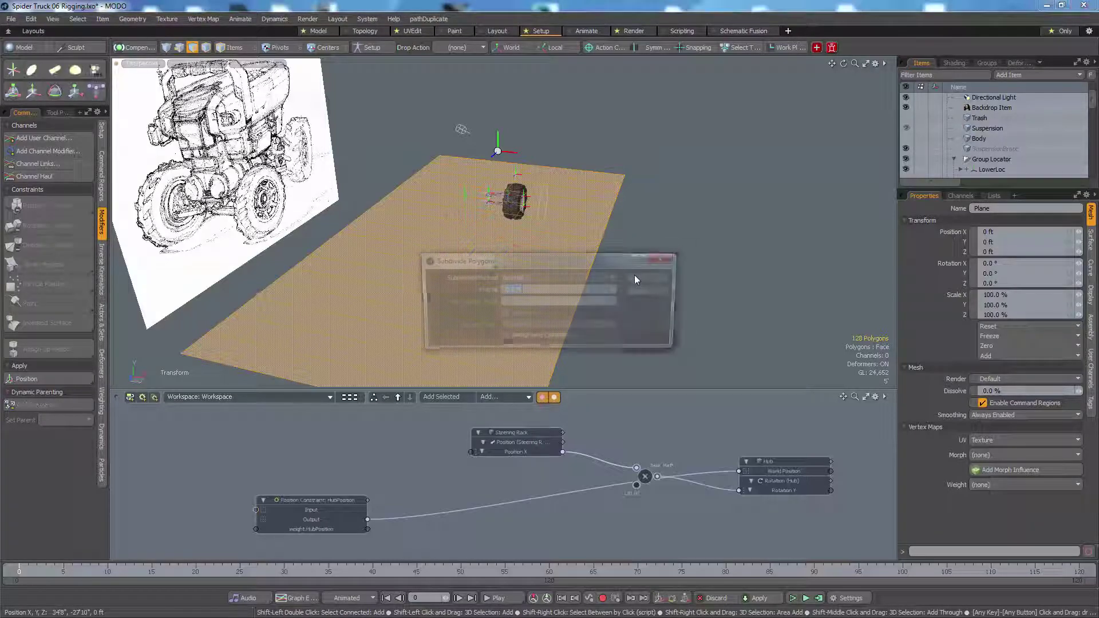
left_click(635, 275)
Step: Sculpt smooth hills and dips into the ground in front of the wheel with a large sculpt Move brush
key("1")
scroll(564, 269, "up", 2)
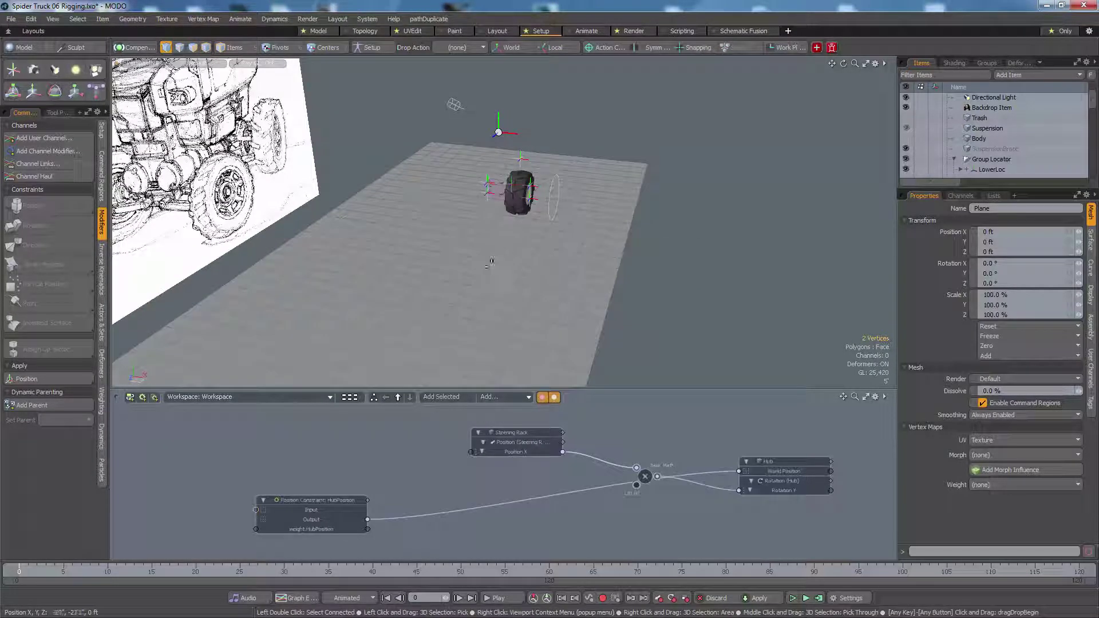
key("g")
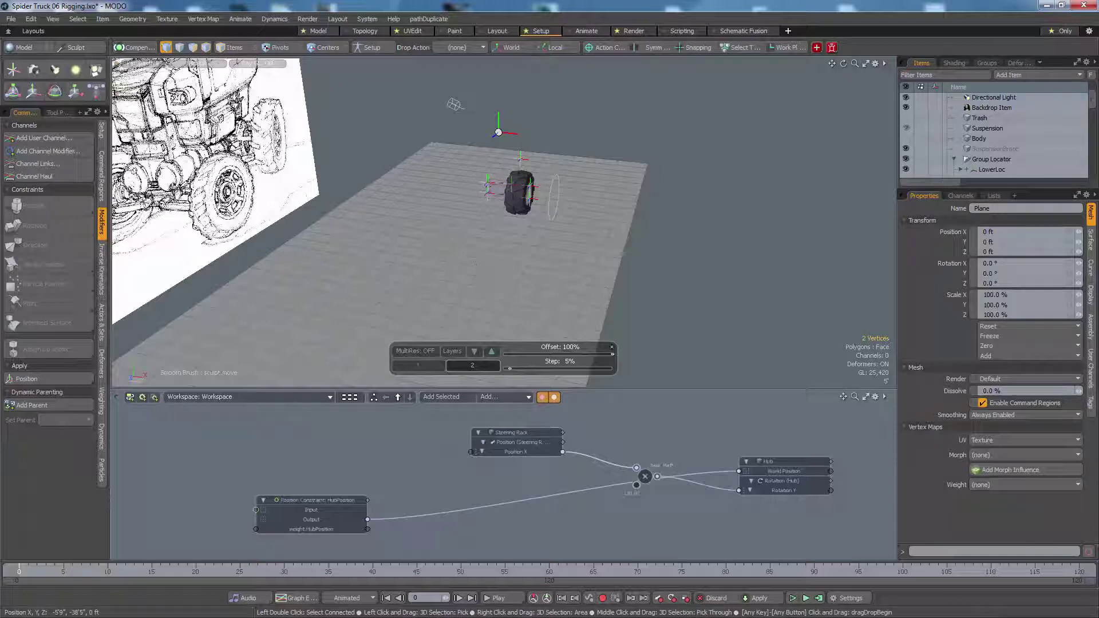
right_click_drag(480, 263, 547, 264)
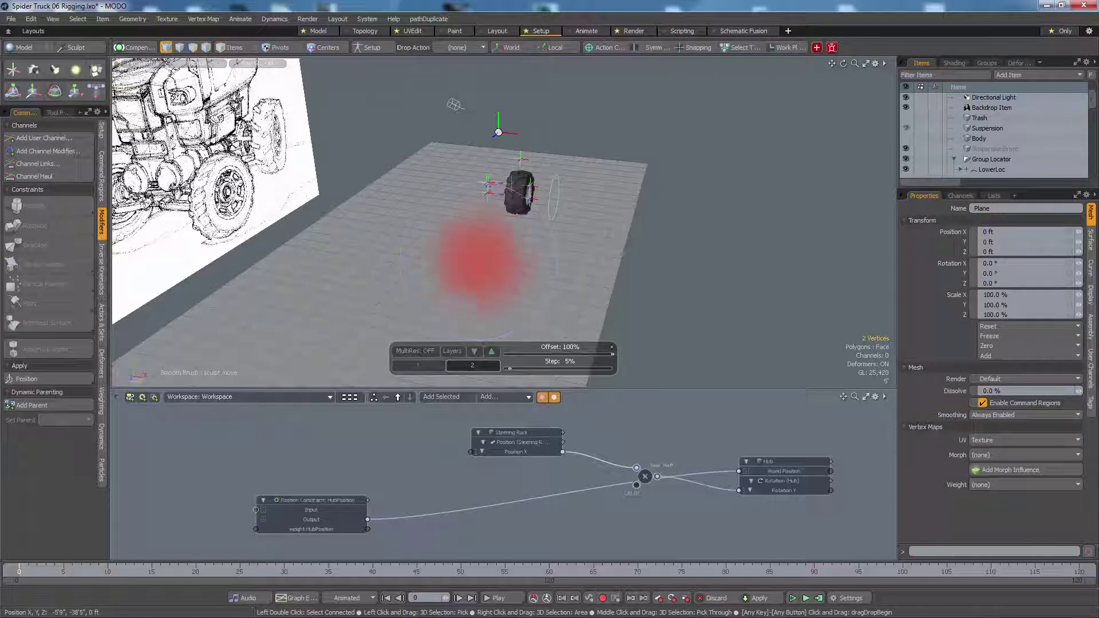
mouse_move(480, 266)
left_mouse_down("alt")
mouse_move(513, 246)
mouse_move(437, 244)
left_mouse_up("alt")
key("Escape")
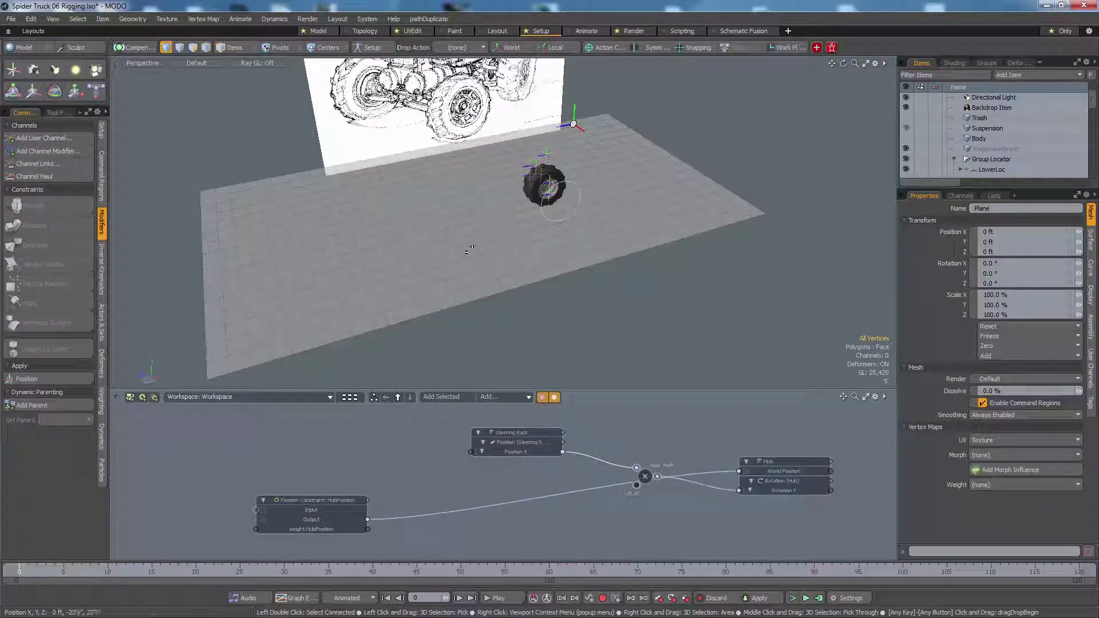
key("ctrl+z")
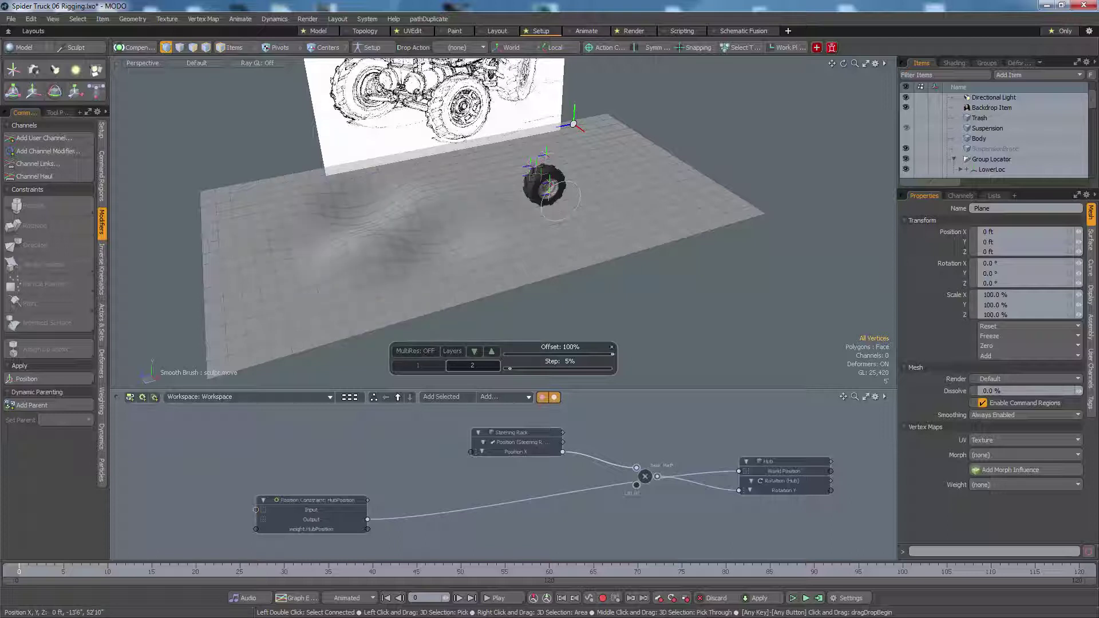
left_click_drag(344, 239, 352, 252)
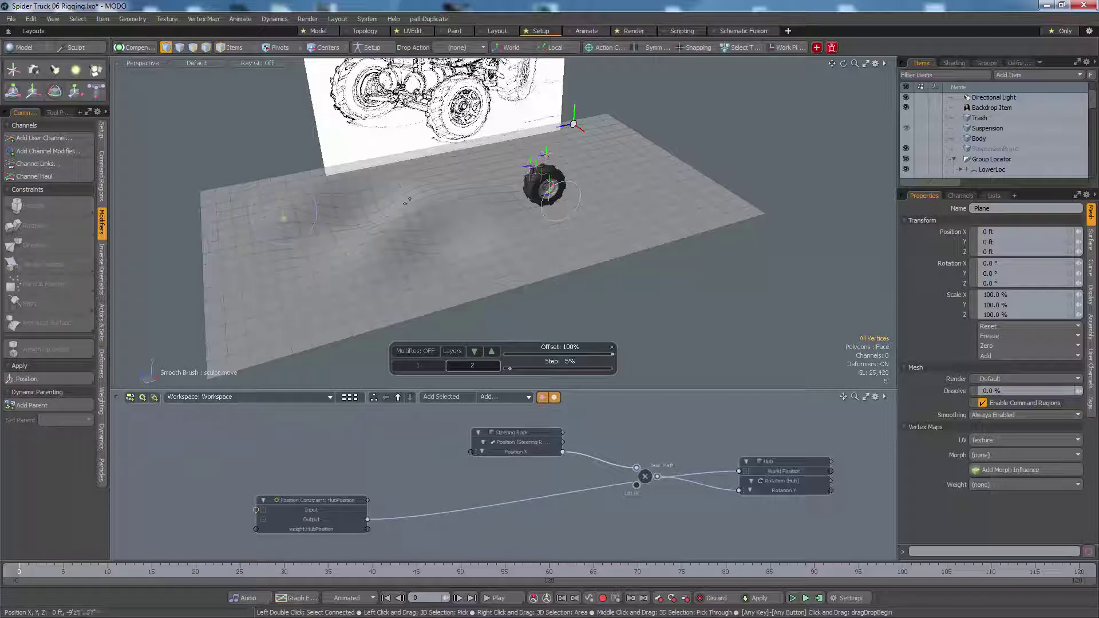
left_click_drag(434, 184, 412, 246, "alt")
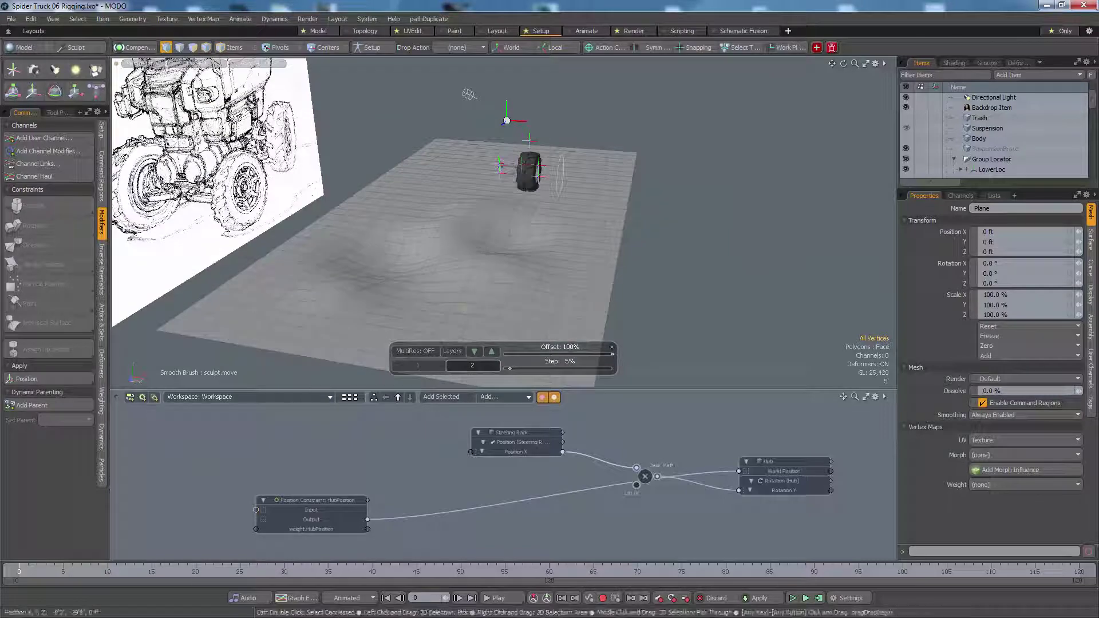
mouse_move(466, 316)
left_mouse_down("alt")
mouse_move(423, 313)
mouse_move(504, 315)
mouse_move(475, 315)
left_mouse_up("alt")
Step: Apply an Intersect Surface constraint between the GroundMeasure locator and the Plane mesh
key("5")
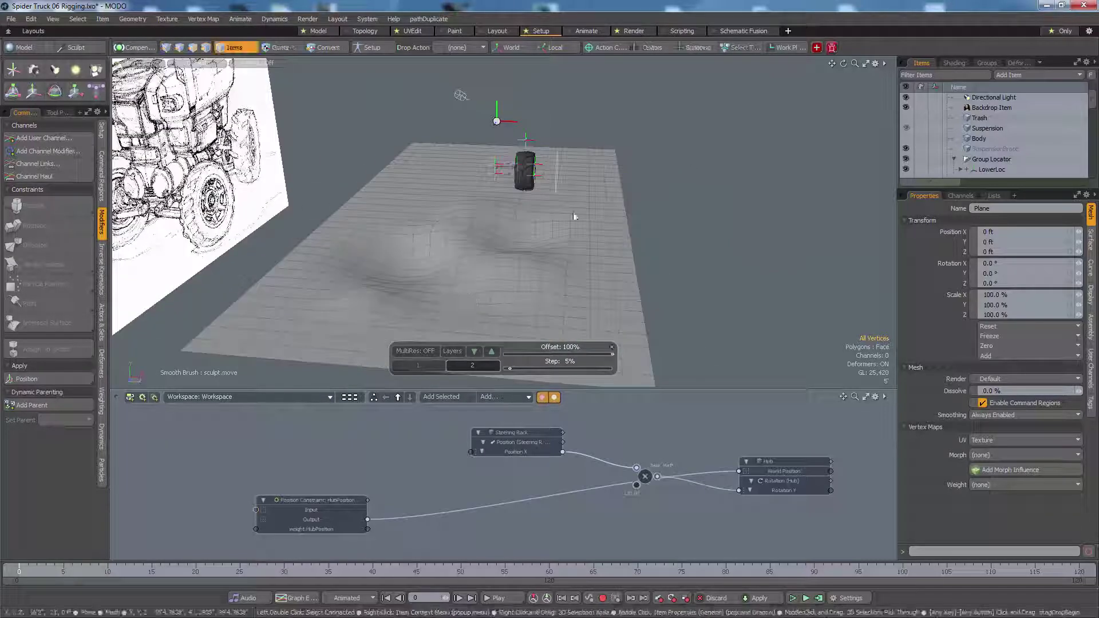
left_click(764, 185)
left_click_drag(764, 185, 564, 196, "alt")
scroll(564, 198, "up", 3)
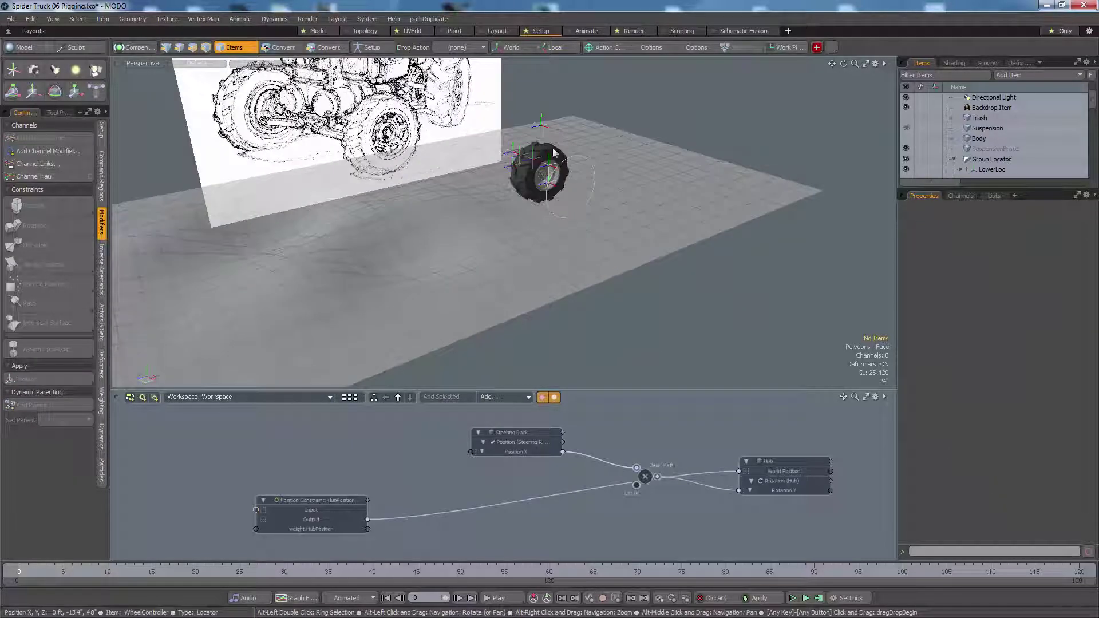
left_click(540, 131)
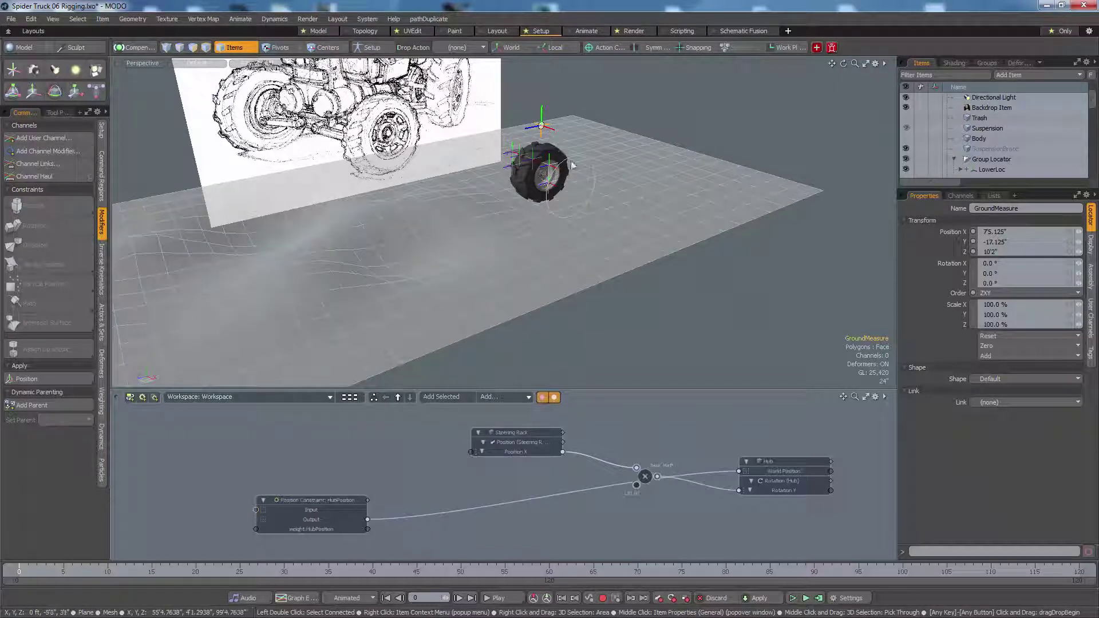
left_click_drag(578, 154, 582, 162, "alt")
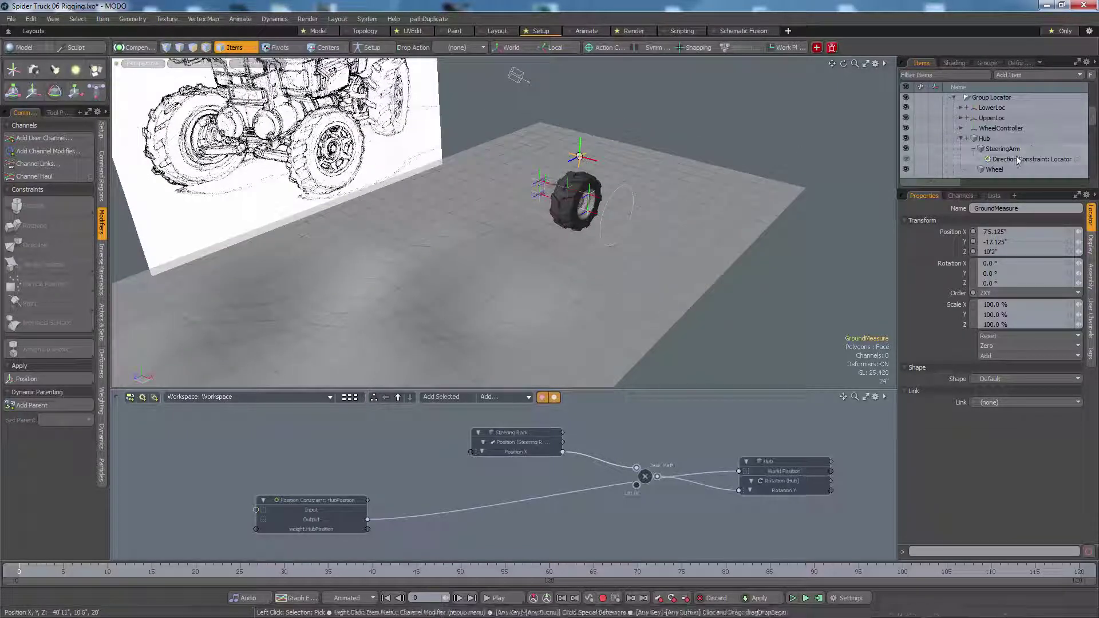
scroll(1005, 132, "down", 5)
scroll(1005, 133, "up", 3)
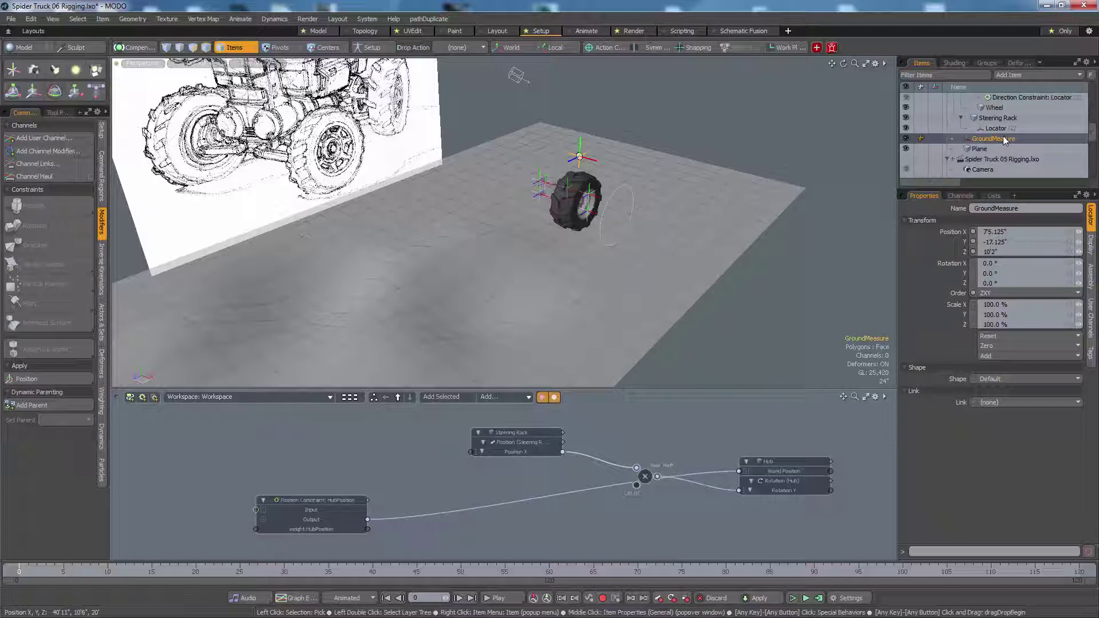
left_click(744, 209, "shift")
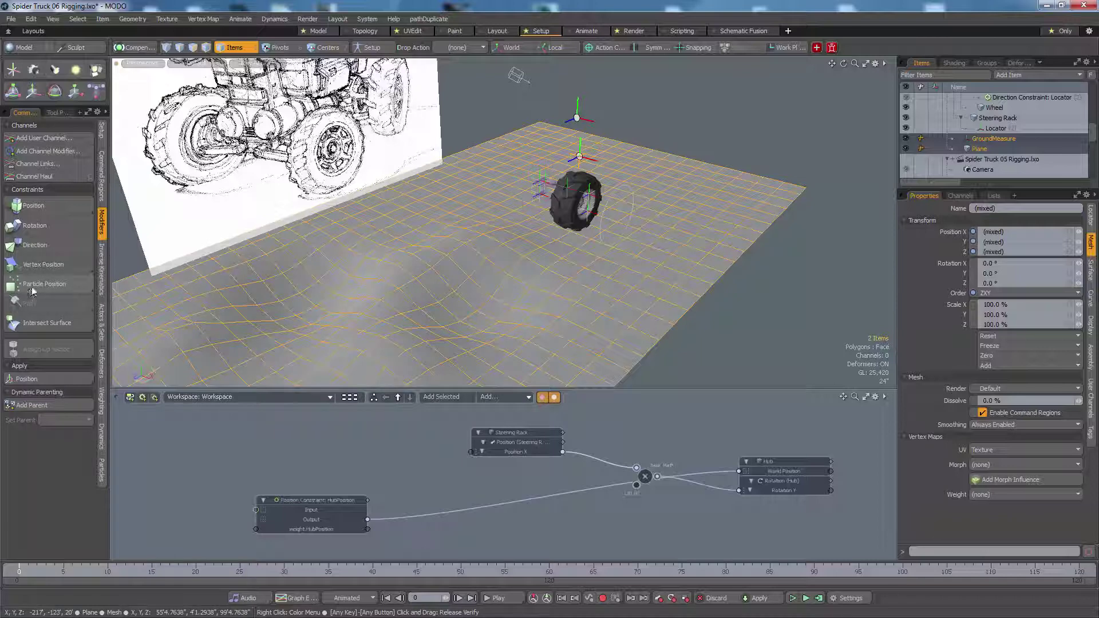
left_click(40, 325)
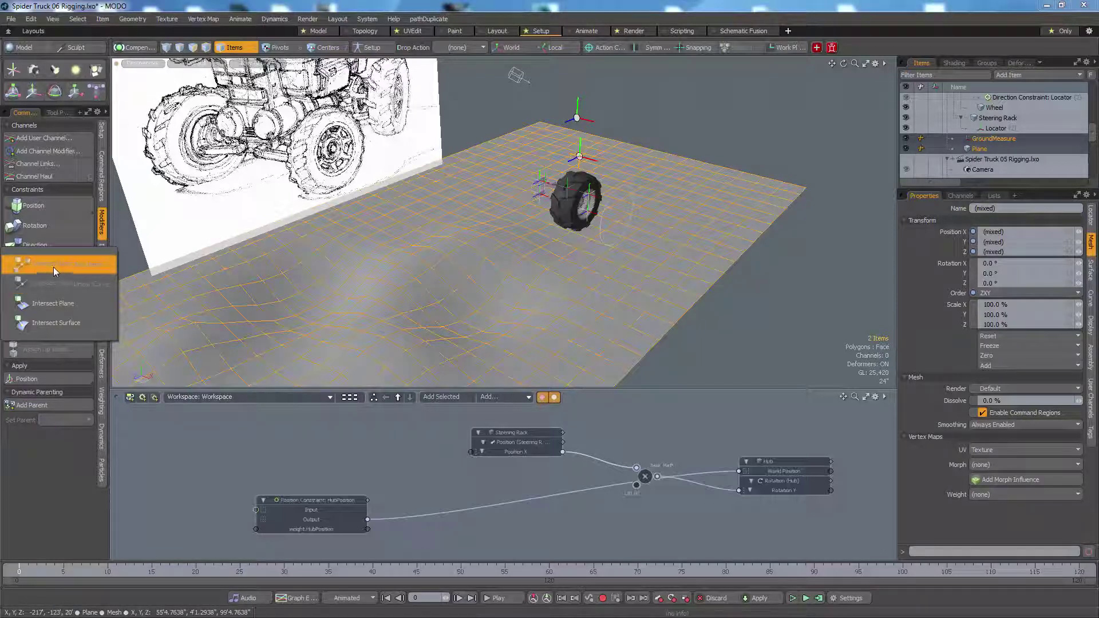
left_click(56, 323)
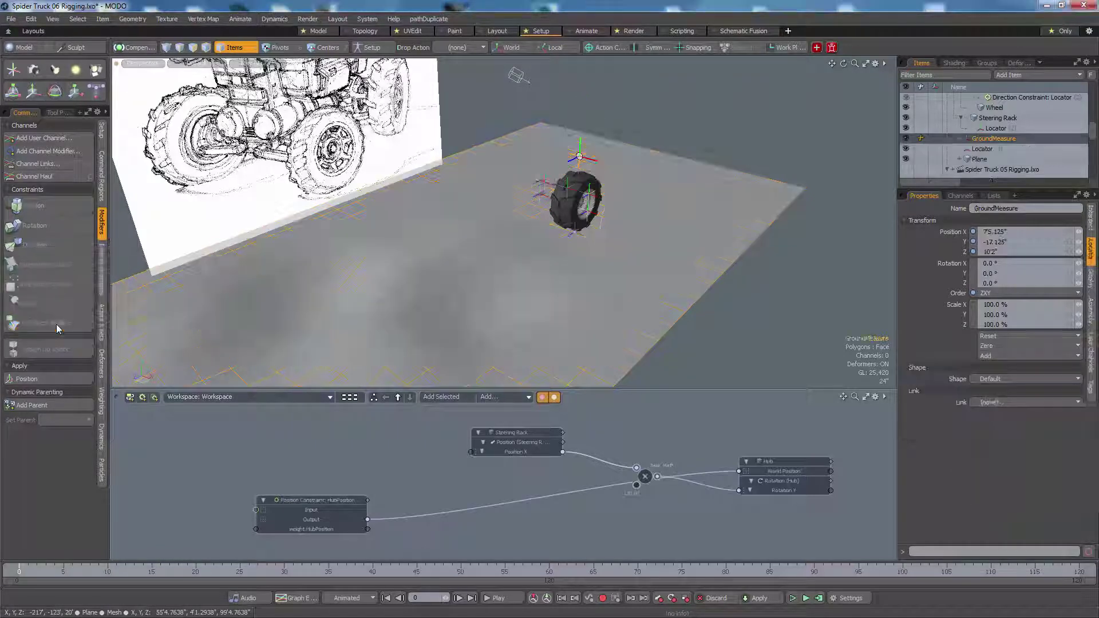
left_click(40, 323)
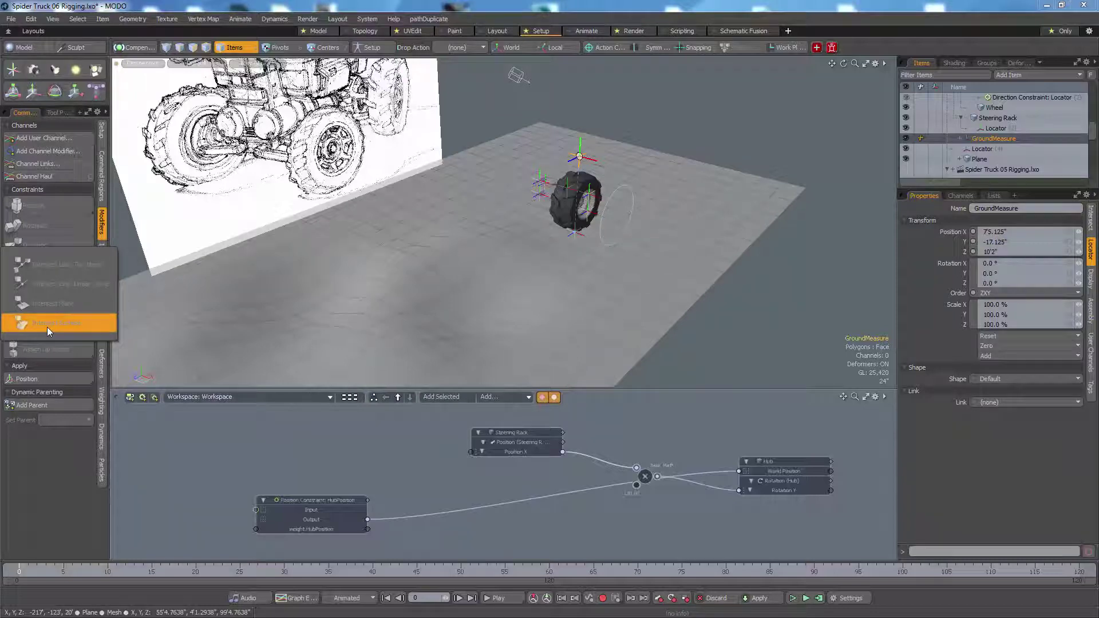
left_click(46, 327)
left_click(640, 300)
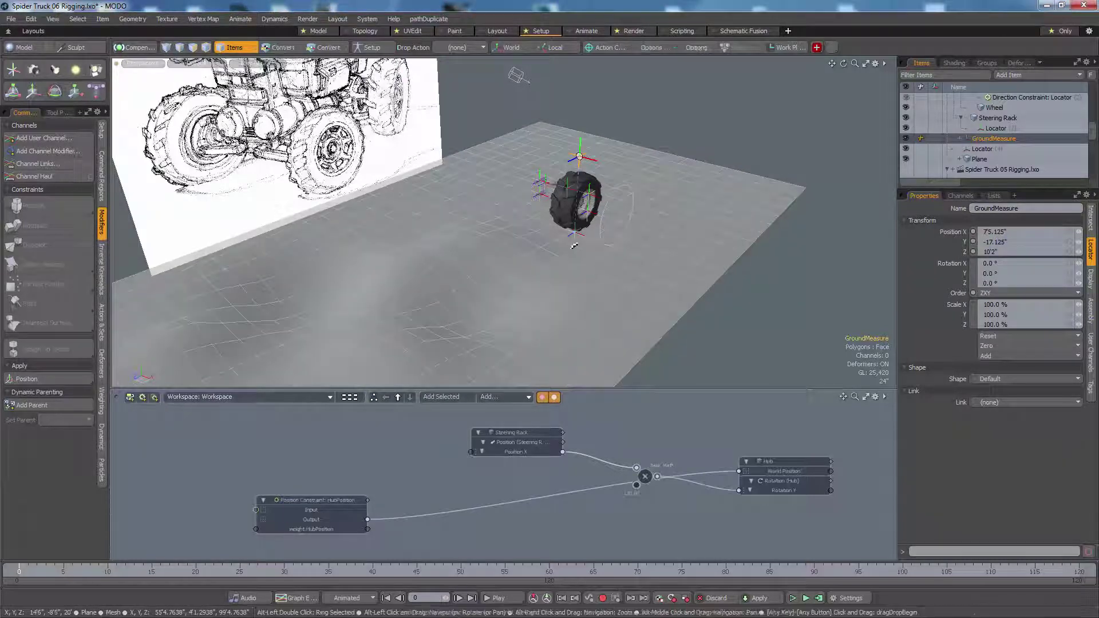
Step: Rename the new intersection locator beneath the tire to GroundIntersect
scroll(641, 229, "up", 5)
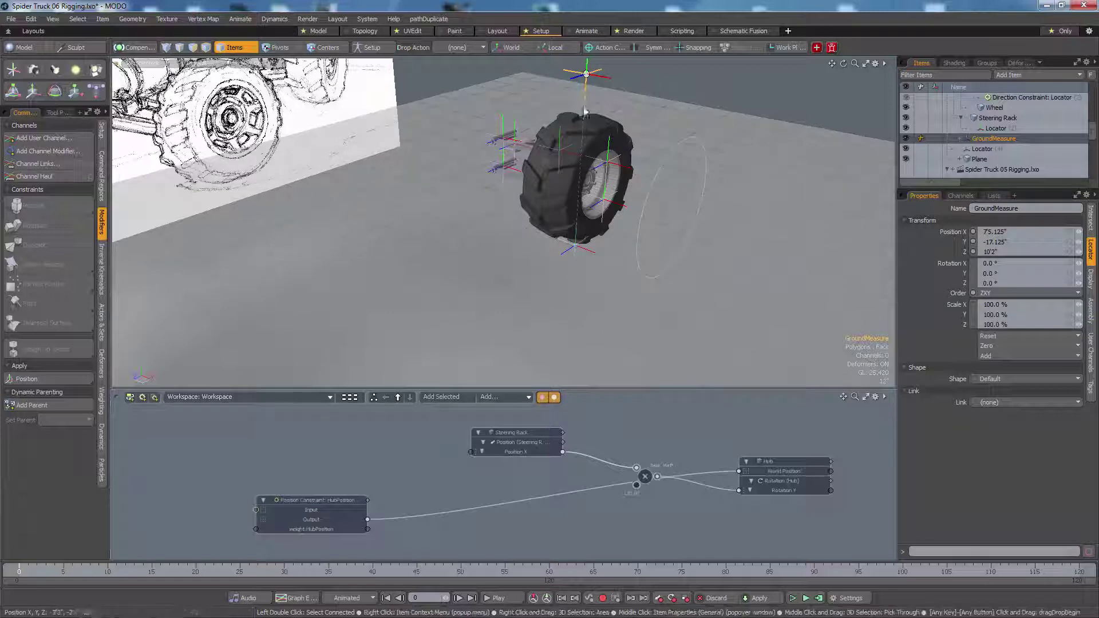
left_click(585, 257)
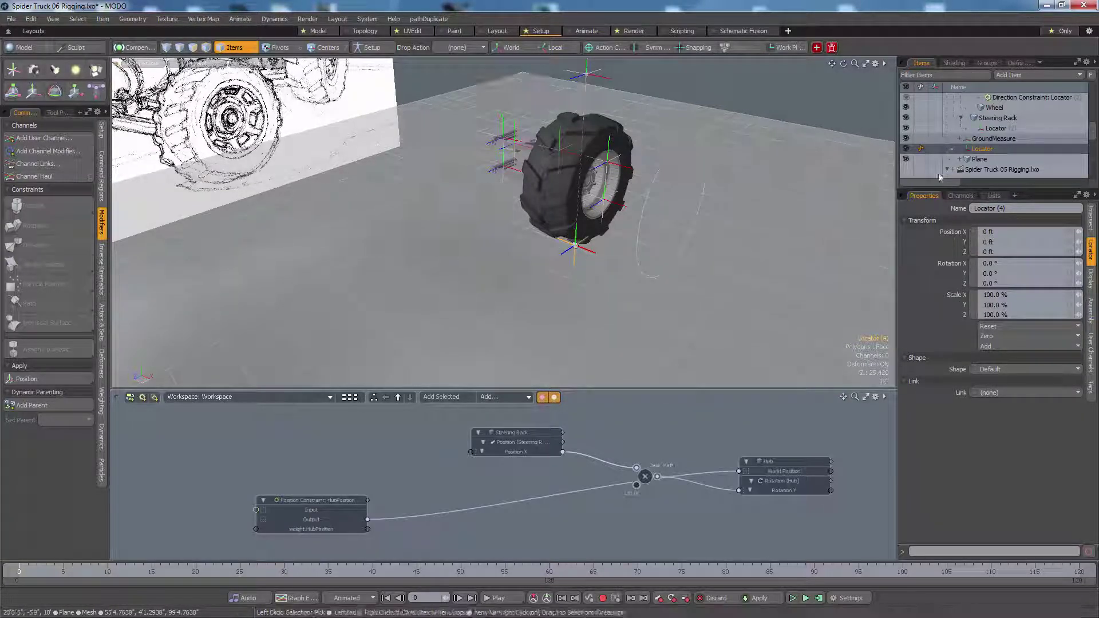
left_click(986, 152)
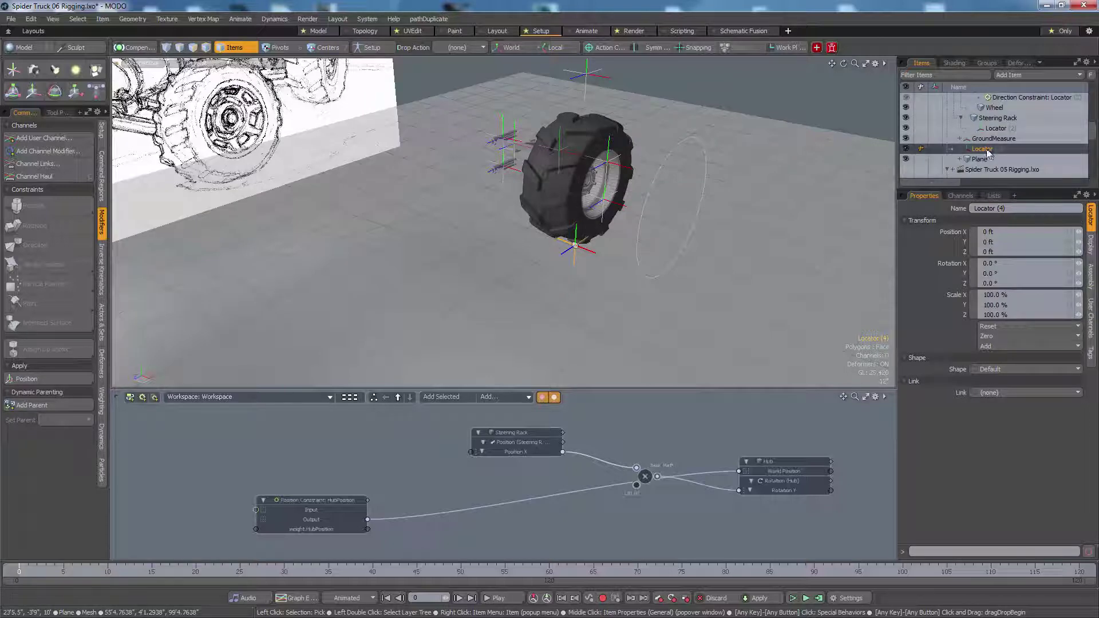
double_click(986, 150)
type("Groun")
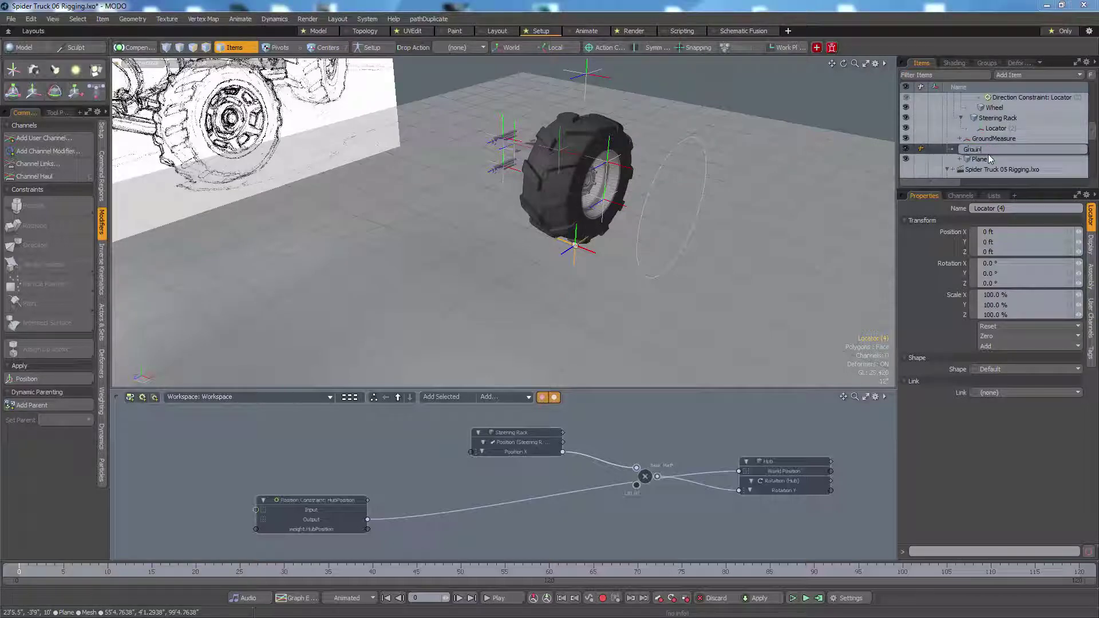
type("dIntersect")
key("Return")
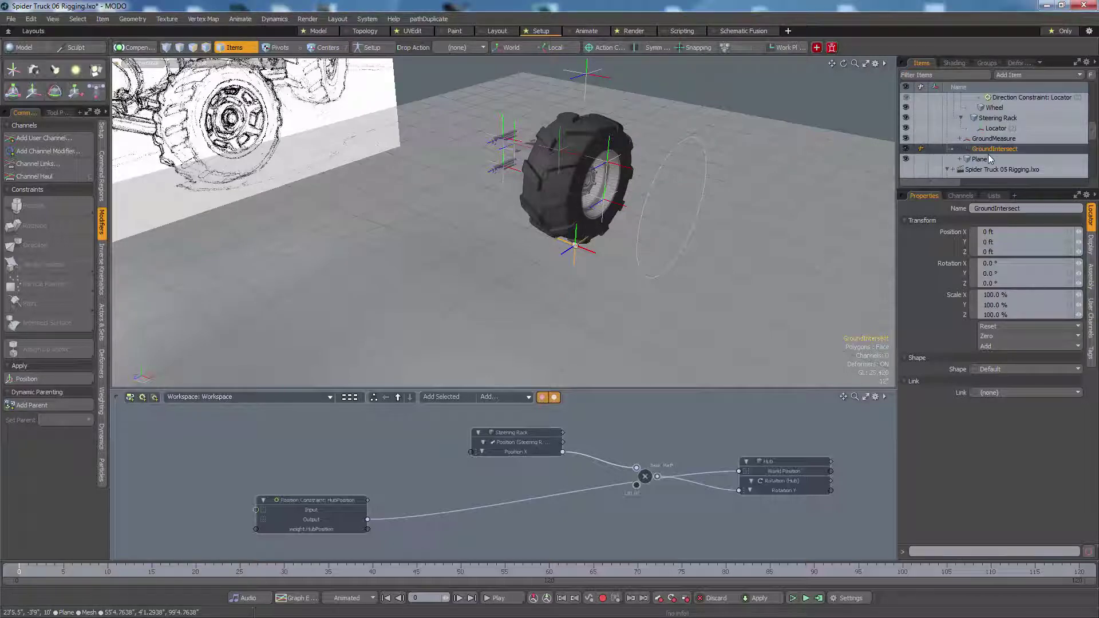
Step: Slide the Plane item along Z to about -24 ft 3 in so the sculpted hills pass under the wheel
left_click_drag(654, 196, 593, 282, "alt")
scroll(624, 257, "down", 3)
left_click(620, 290)
key("y")
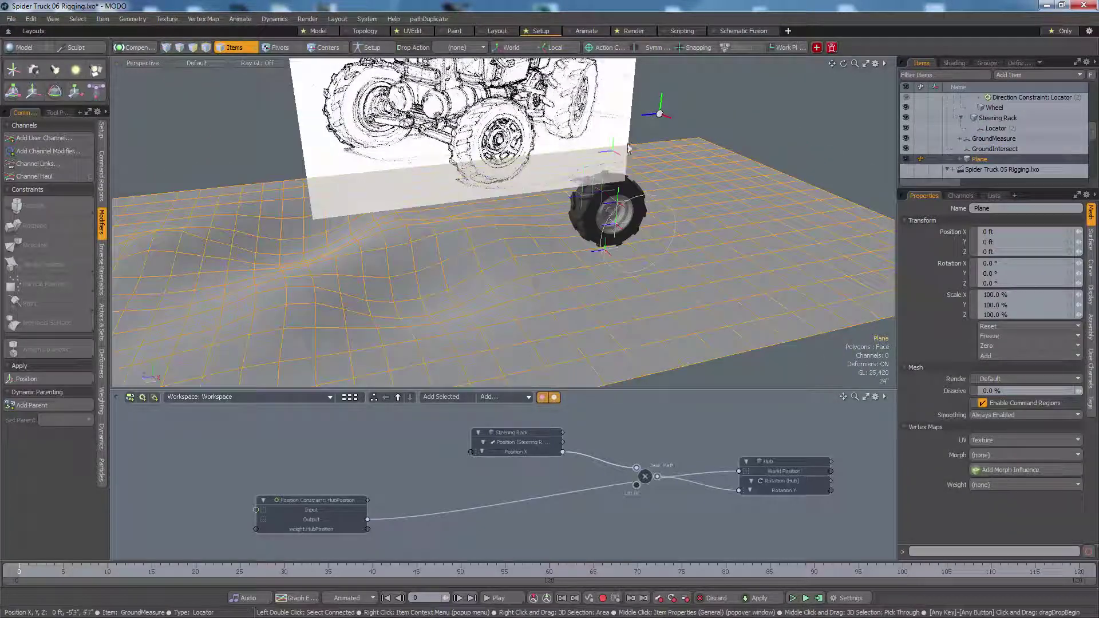
left_click_drag(628, 123, 777, 103)
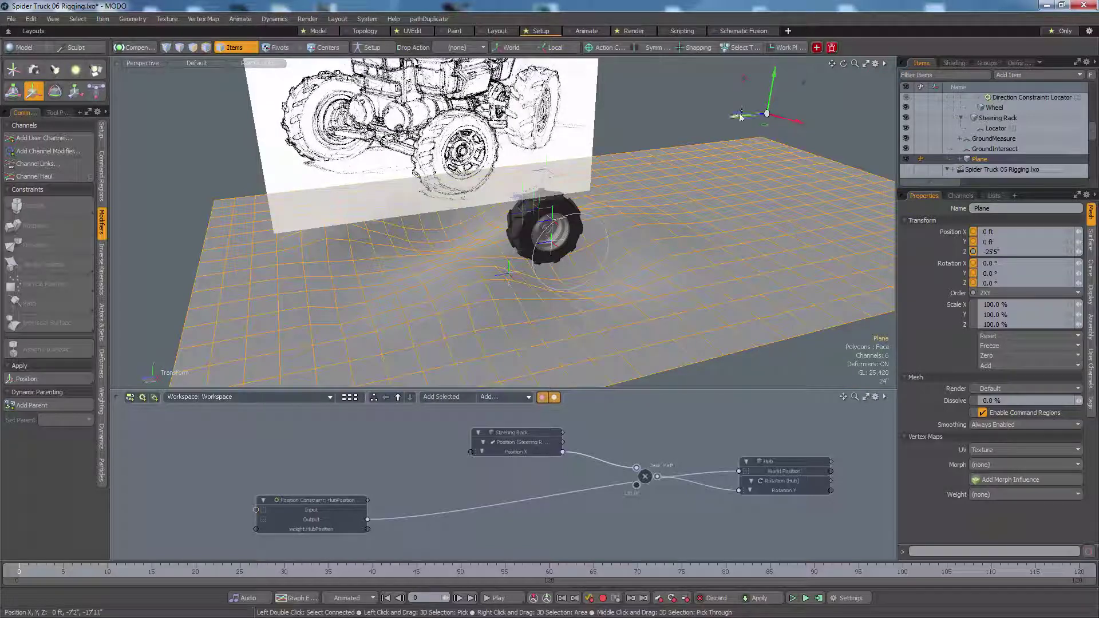
mouse_move(741, 117)
left_mouse_down()
mouse_move(678, 123)
mouse_move(744, 115)
mouse_move(732, 116)
left_mouse_up()
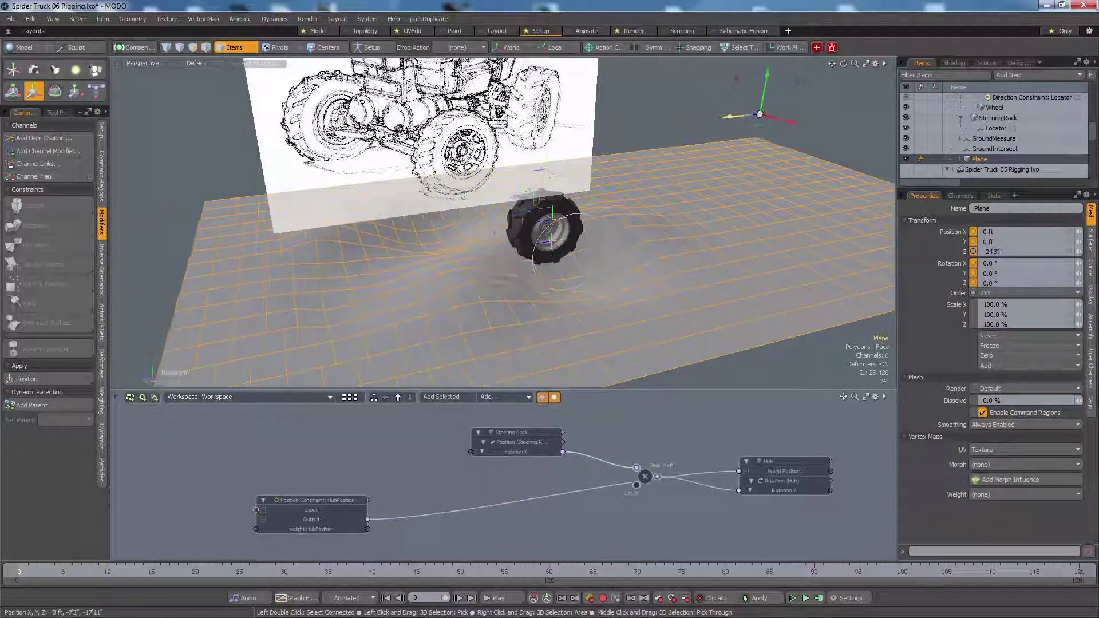
Step: Set the Intersect modifier under GroundMeasure to Ray mode along the Y axis with Negative Axis enabled
left_click(1025, 149)
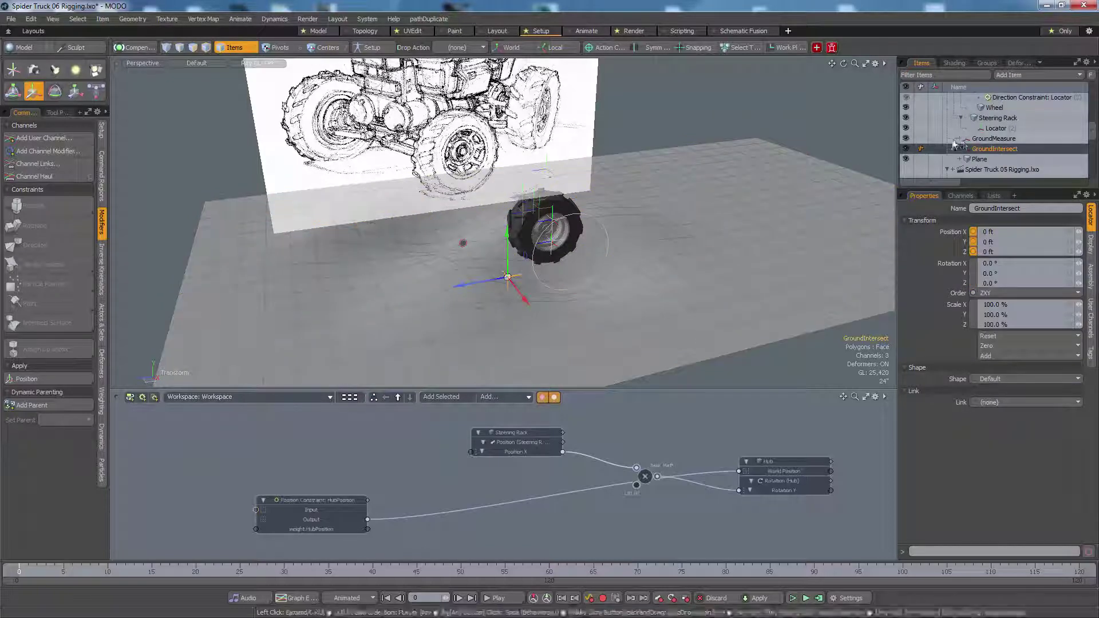
left_click(977, 141)
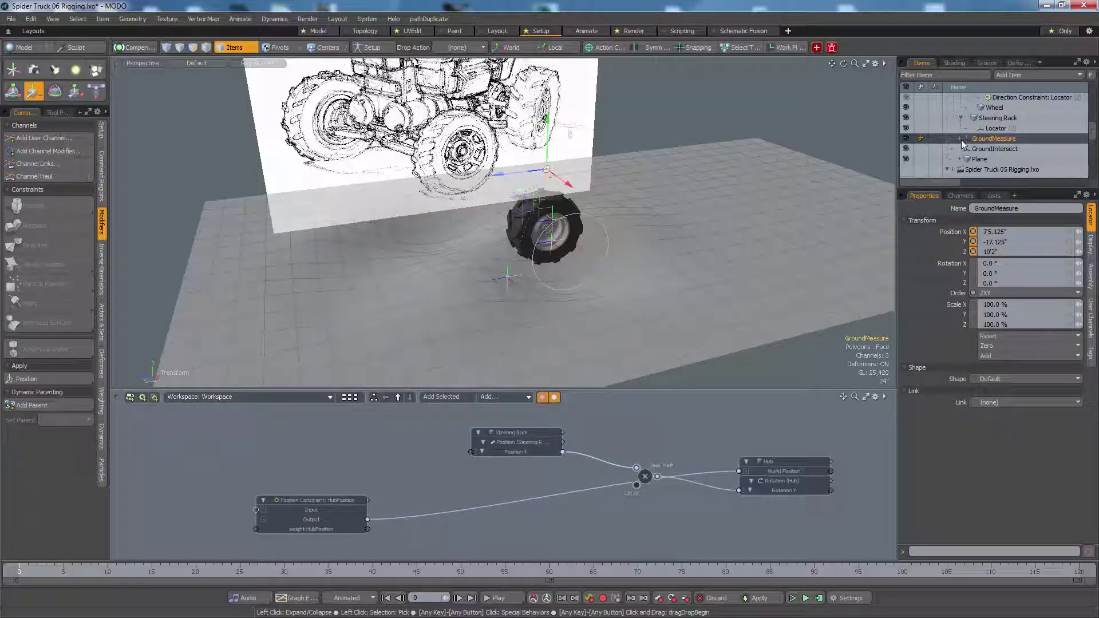
left_click(960, 139)
left_click(981, 149)
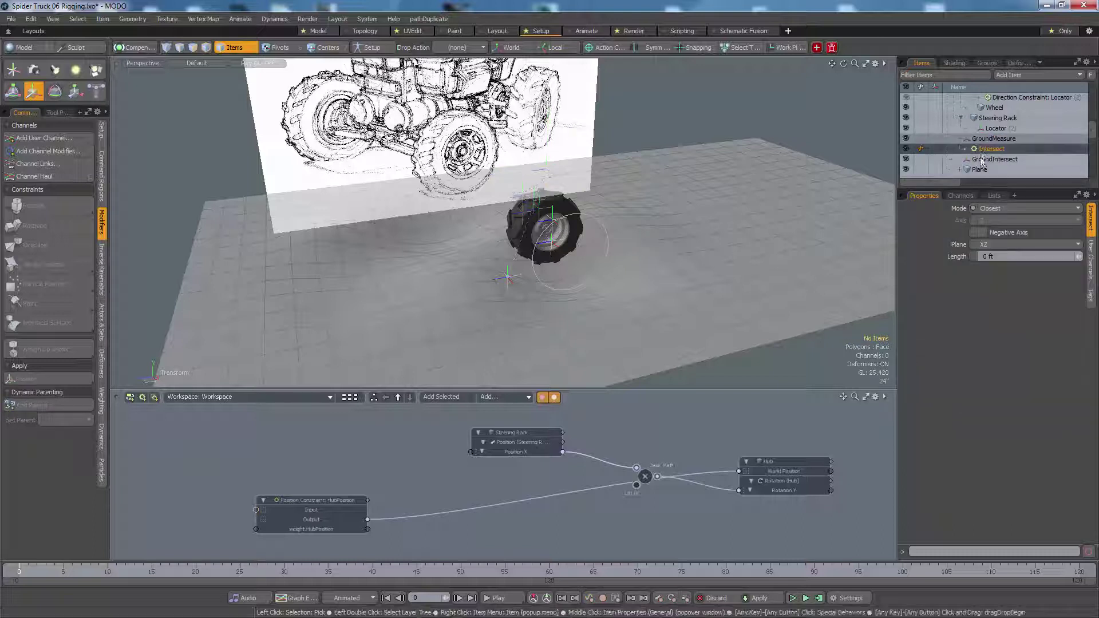
left_click(996, 208)
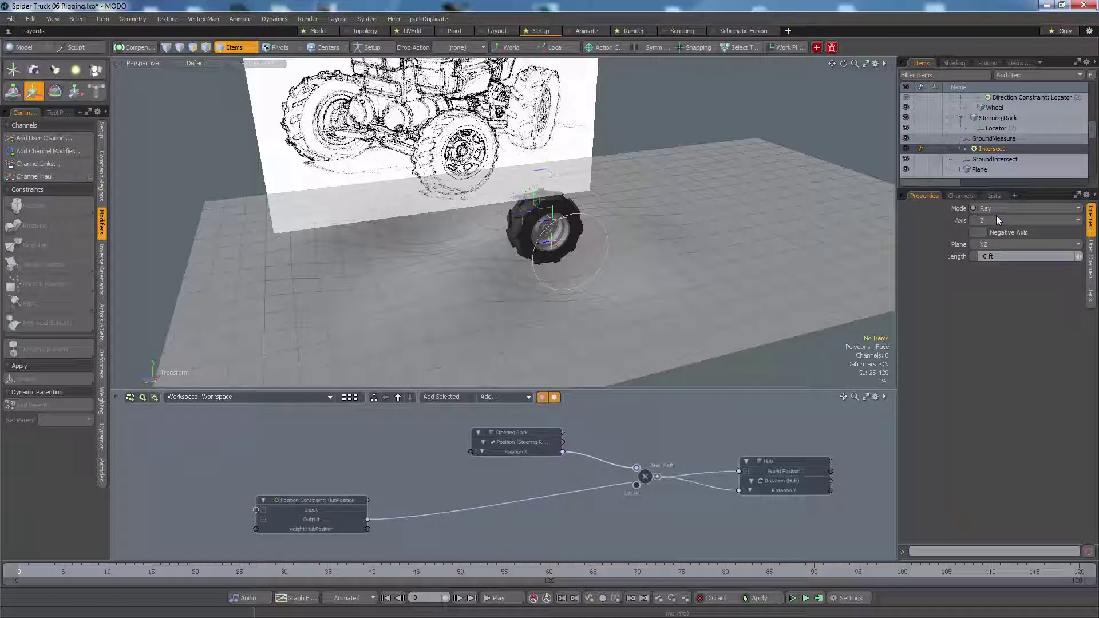
left_click(996, 215)
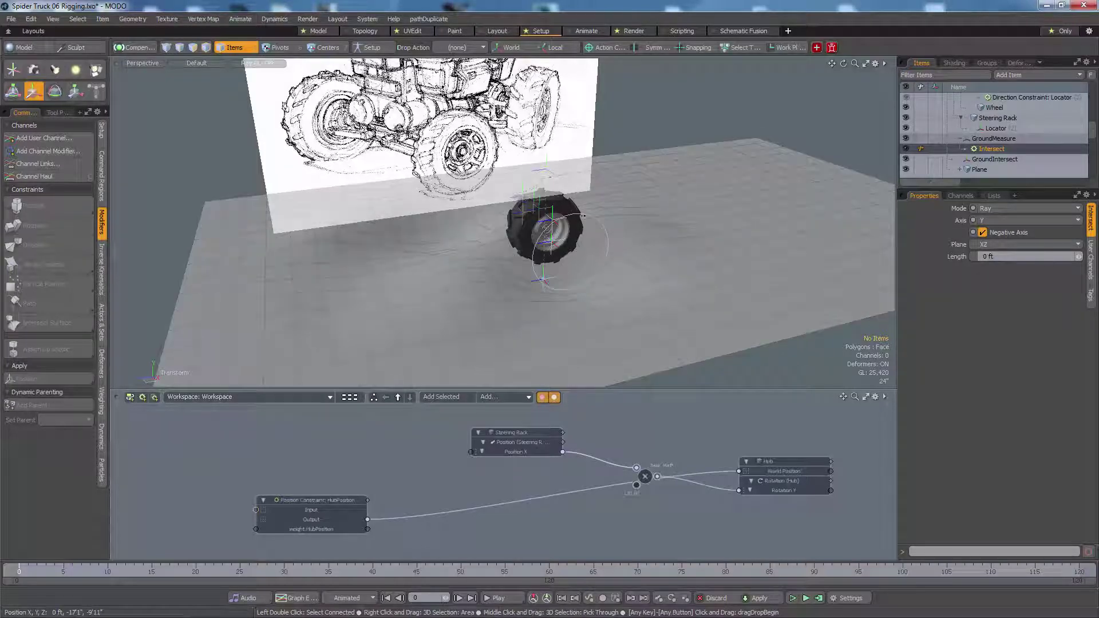
Step: Slide the Plane along Z to about 6 ft 7 in and raise it in Y beneath the wheel
left_click_drag(583, 216, 673, 229, "alt")
key("space")
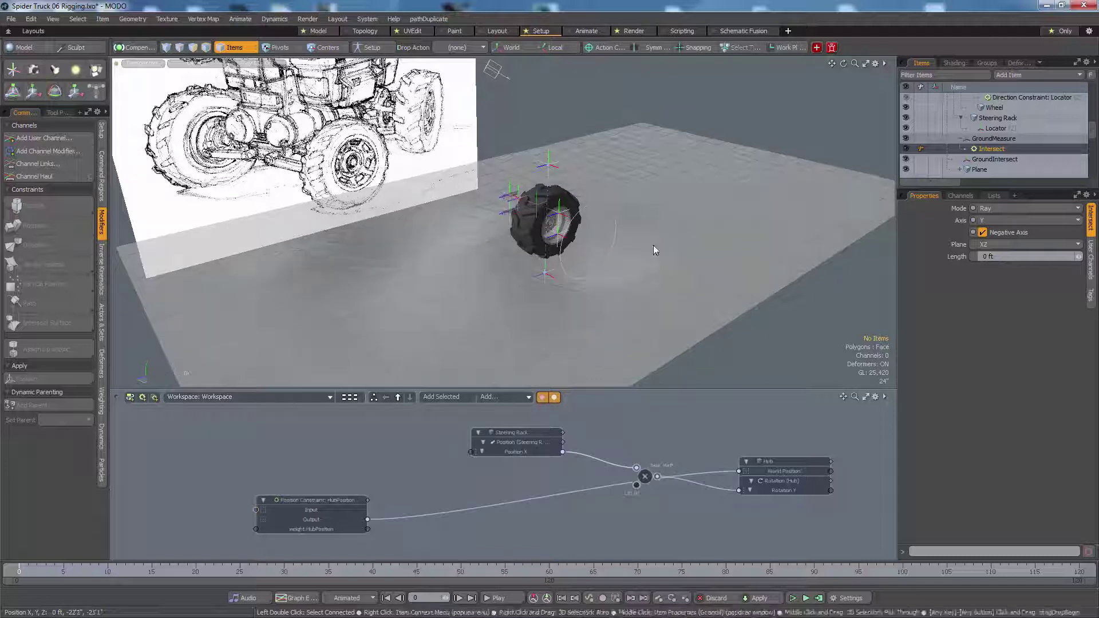
left_click(654, 250)
key("y")
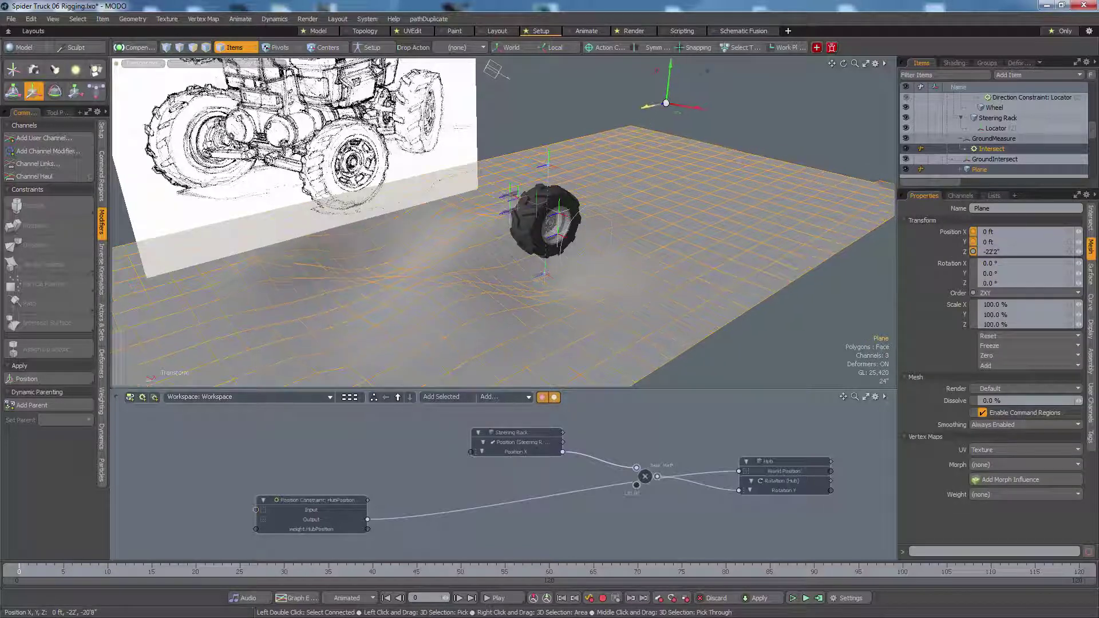
left_click_drag(646, 106, 598, 161)
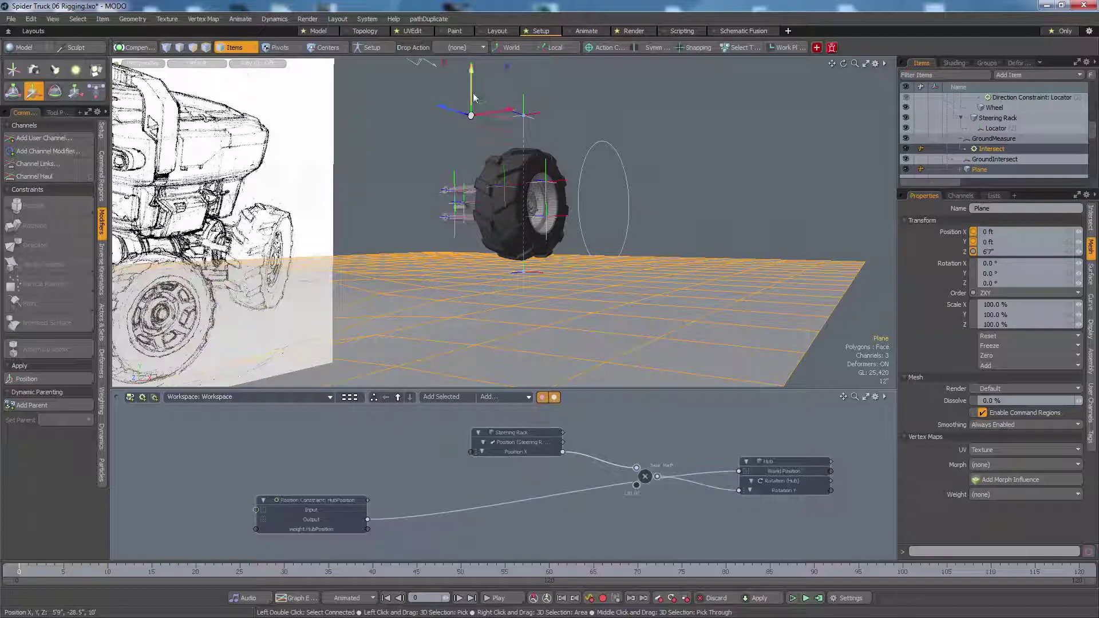
left_click_drag(475, 99, 475, 88)
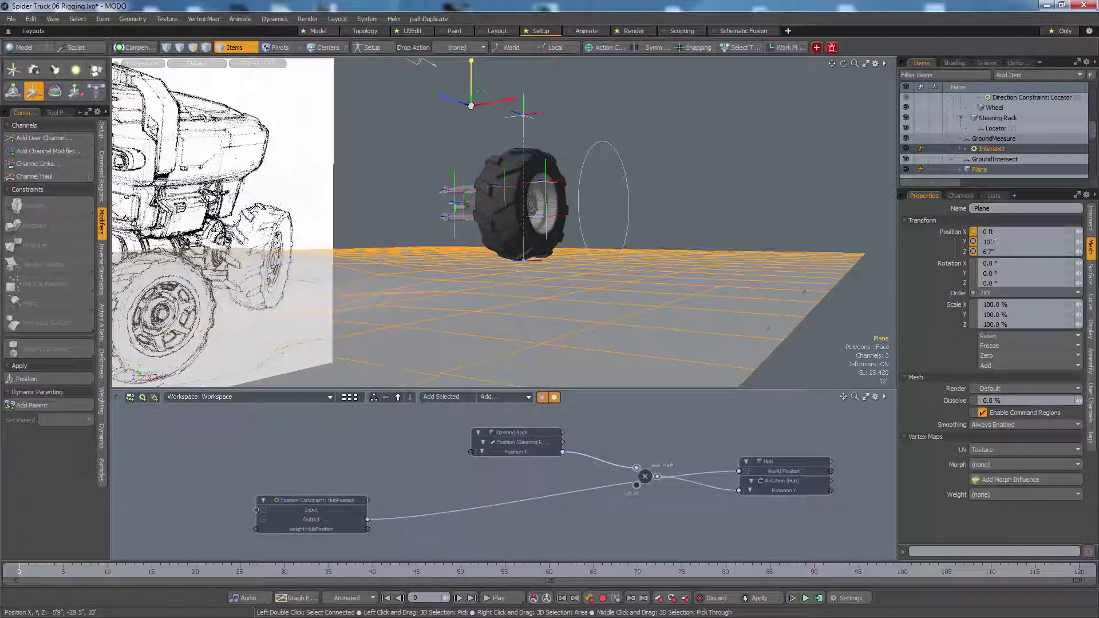
mouse_move(470, 94)
left_mouse_down("alt")
mouse_move(481, 83)
mouse_move(479, 95)
left_mouse_up("alt")
key("q")
Step: Examine the WheelController and Steering Rack with the Move tool from both sides of the wheel
left_click(551, 149)
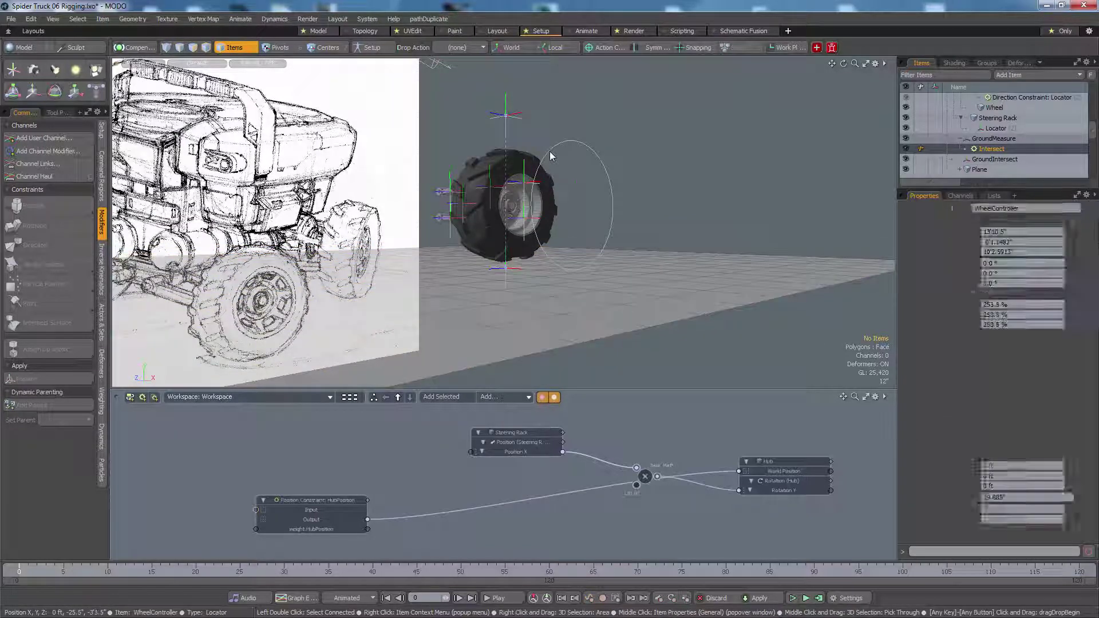
left_click_drag(551, 150, 651, 196, "alt")
key("w")
left_click(484, 211)
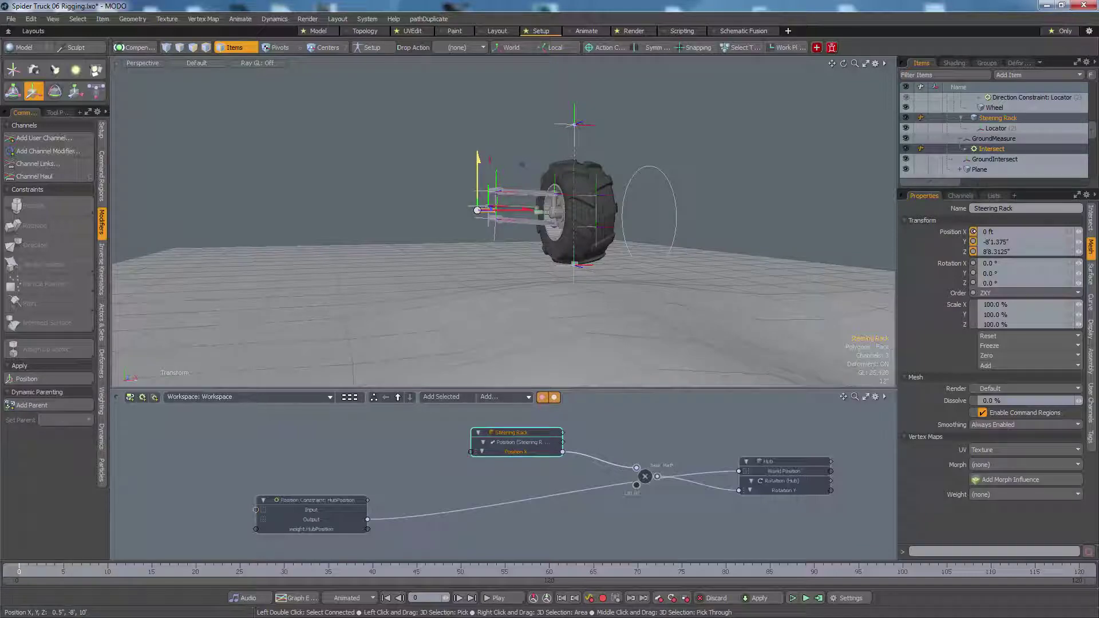
left_click(625, 205)
mouse_move(624, 205)
left_mouse_down("alt")
mouse_move(553, 226)
mouse_move(574, 231)
mouse_move(597, 218)
mouse_move(604, 199)
mouse_move(569, 191)
left_mouse_up("alt")
key("w")
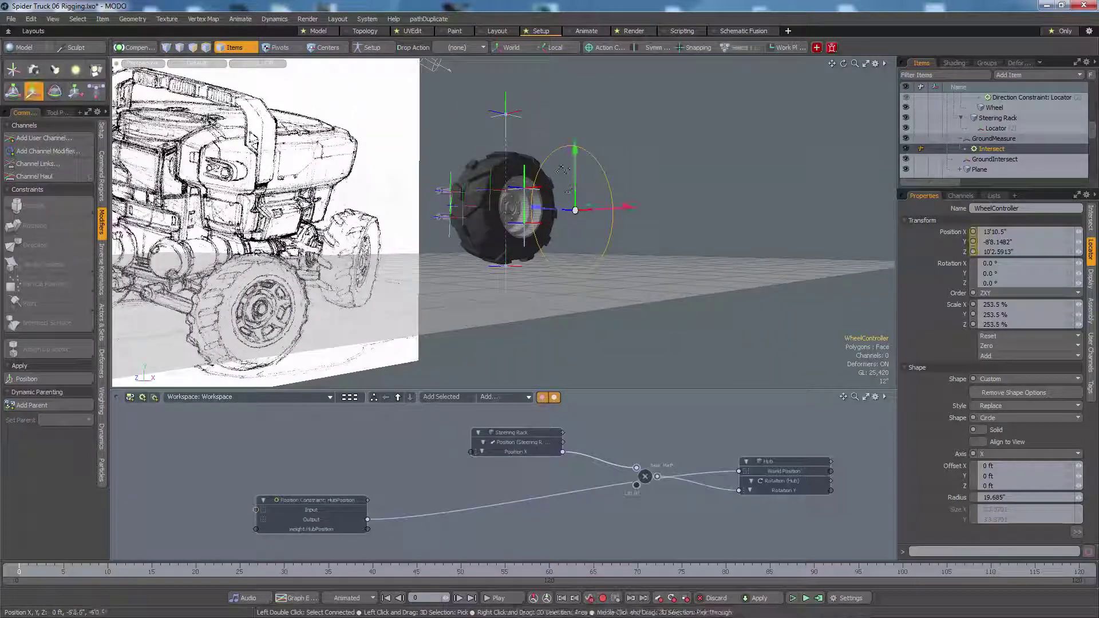
Step: Adjust the height of the Plane beneath the tire to about 10 in along Y
left_click(579, 286)
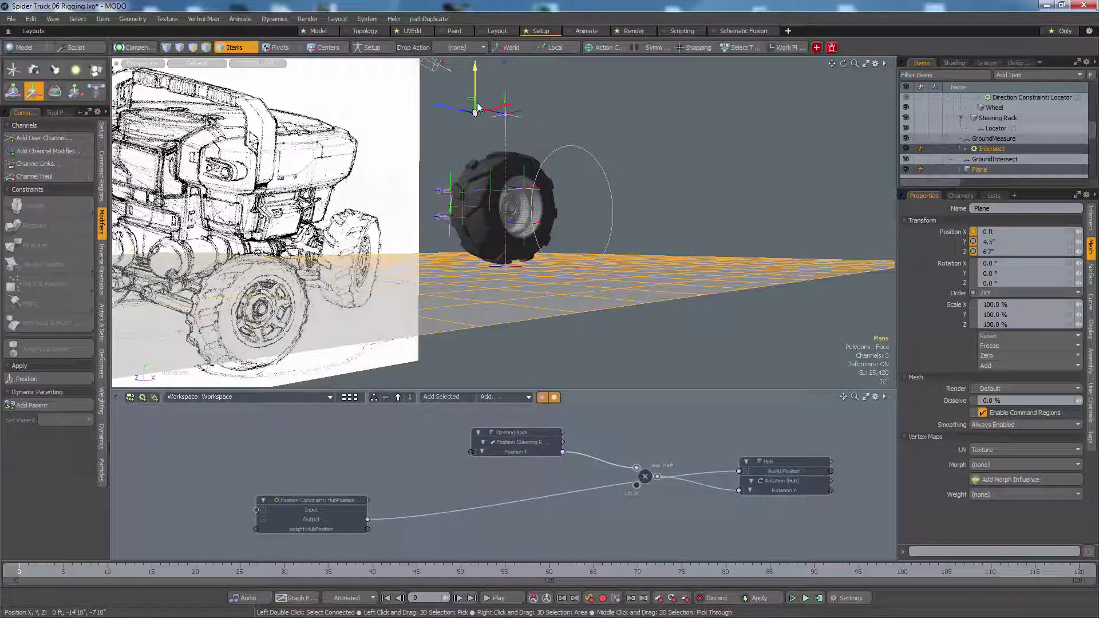
left_click_drag(478, 108, 476, 106)
left_click_drag(475, 63, 475, 66)
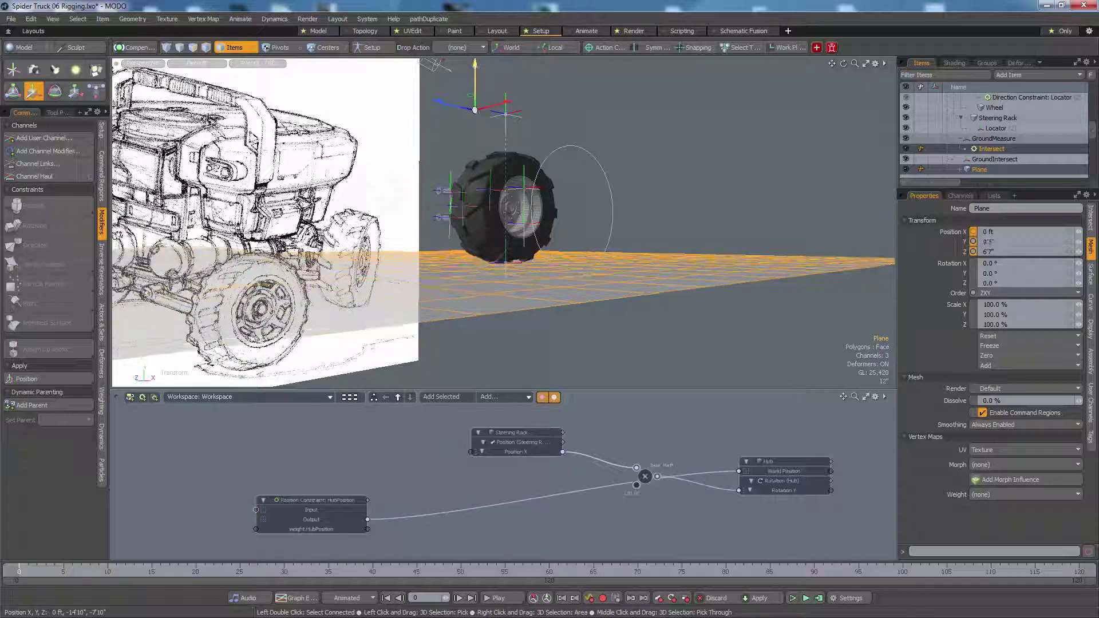
mouse_move(520, 151)
left_mouse_down("alt")
mouse_move(558, 164)
mouse_move(415, 154)
mouse_move(507, 148)
left_mouse_up("alt")
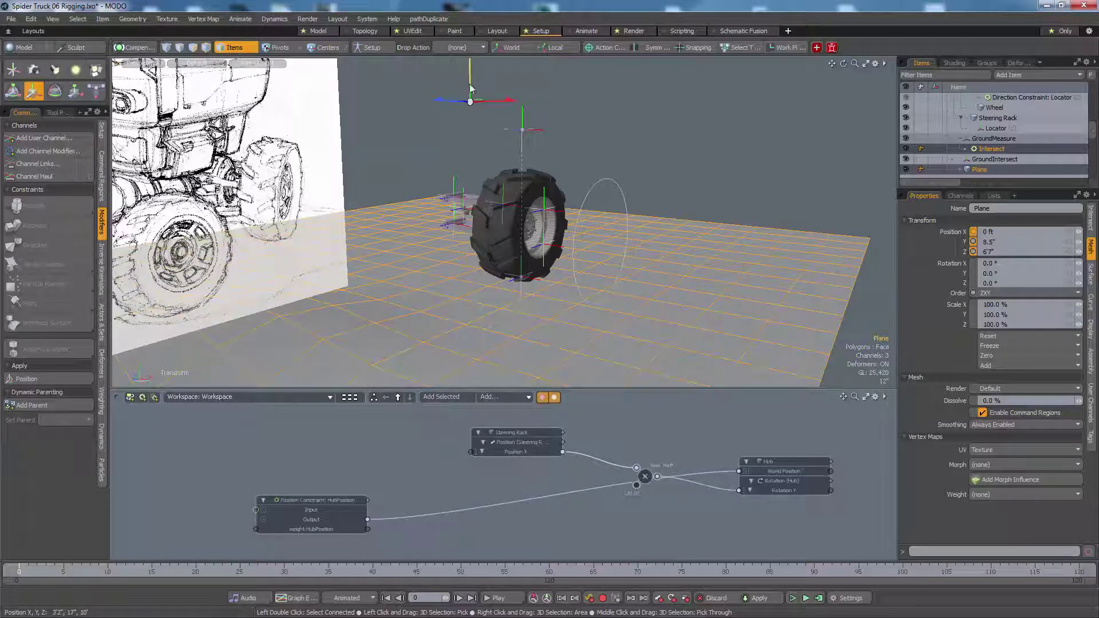
Step: Try moving the WheelController vertically to shift the wheel relative to the ground
left_click(613, 189)
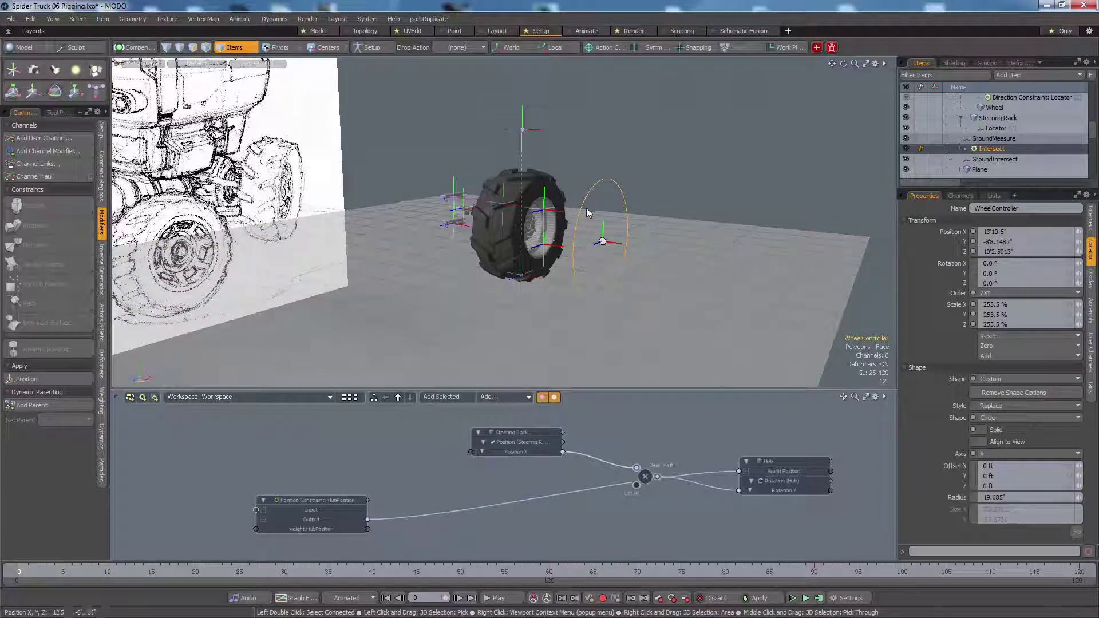
mouse_move(586, 211)
left_mouse_down("alt")
mouse_move(604, 222)
mouse_move(606, 213)
left_mouse_up("alt")
key("w")
mouse_move(626, 168)
left_mouse_down()
mouse_move(628, 95)
mouse_move(627, 179)
mouse_move(626, 158)
left_mouse_up()
scroll(549, 257, "up", 4)
key("q")
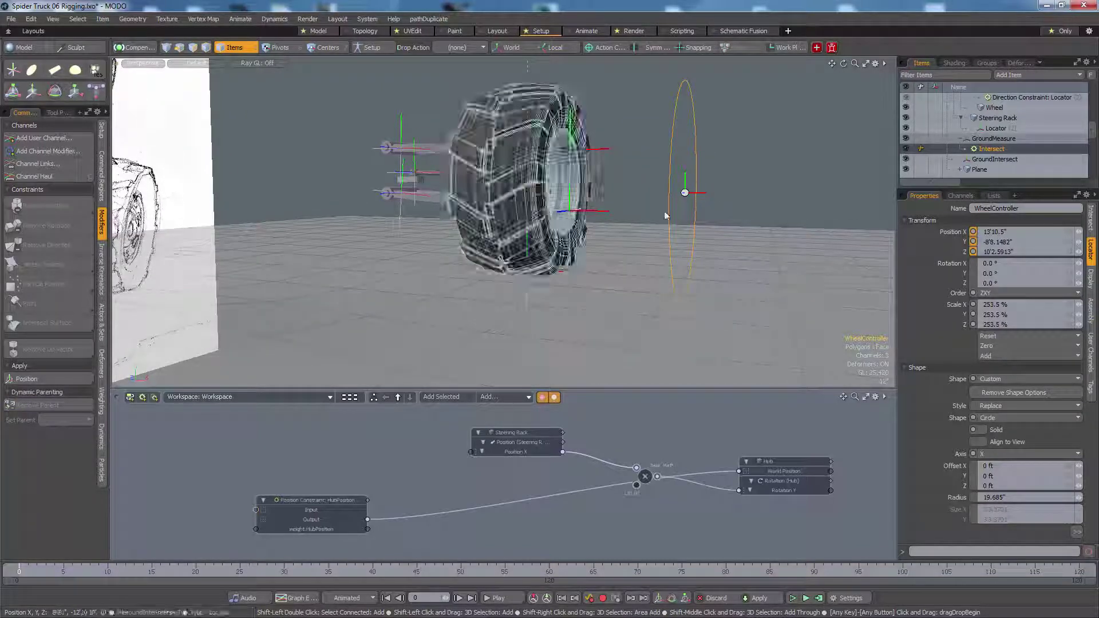
Step: Enlarge the item list and parent the WheelController in place to the GroundIntersect locator
left_click(992, 149)
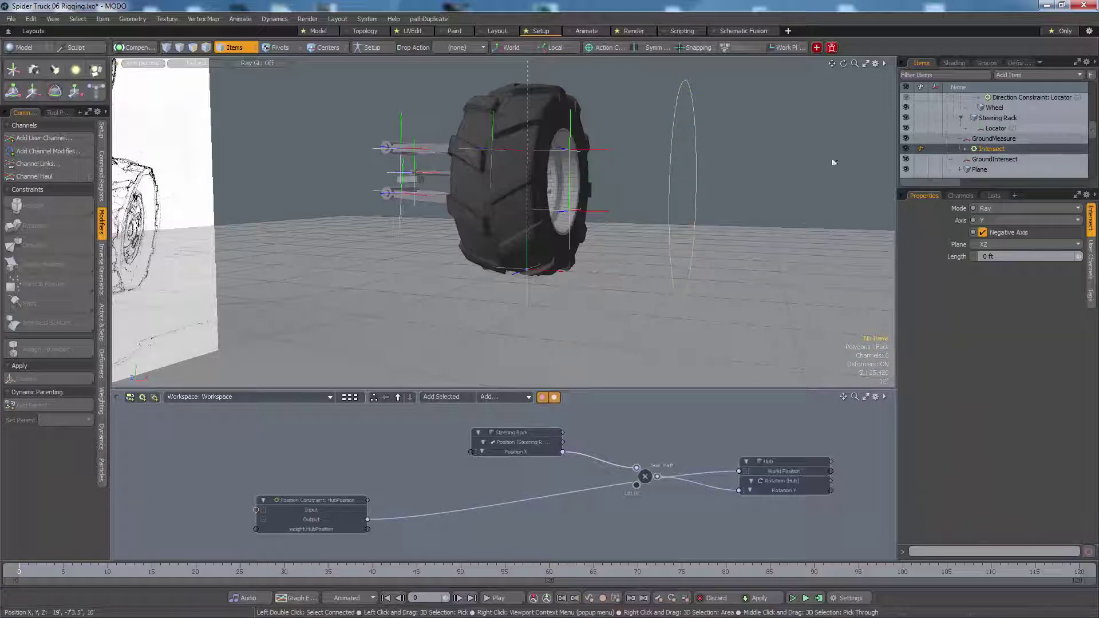
left_click(694, 158, "shift")
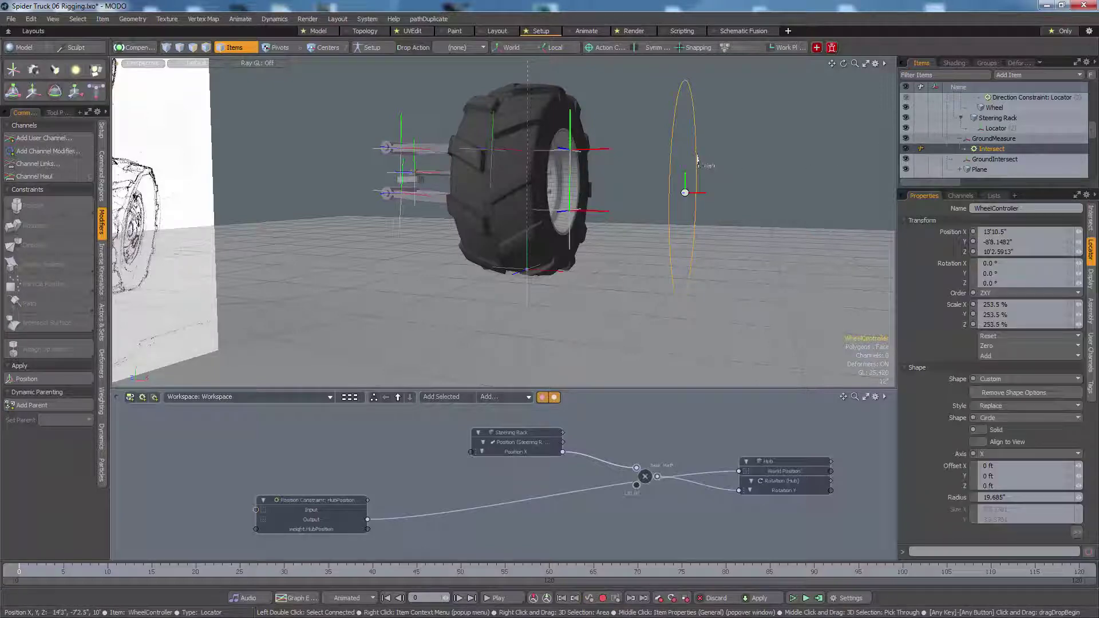
left_click(981, 160)
scroll(980, 159, "up", 2)
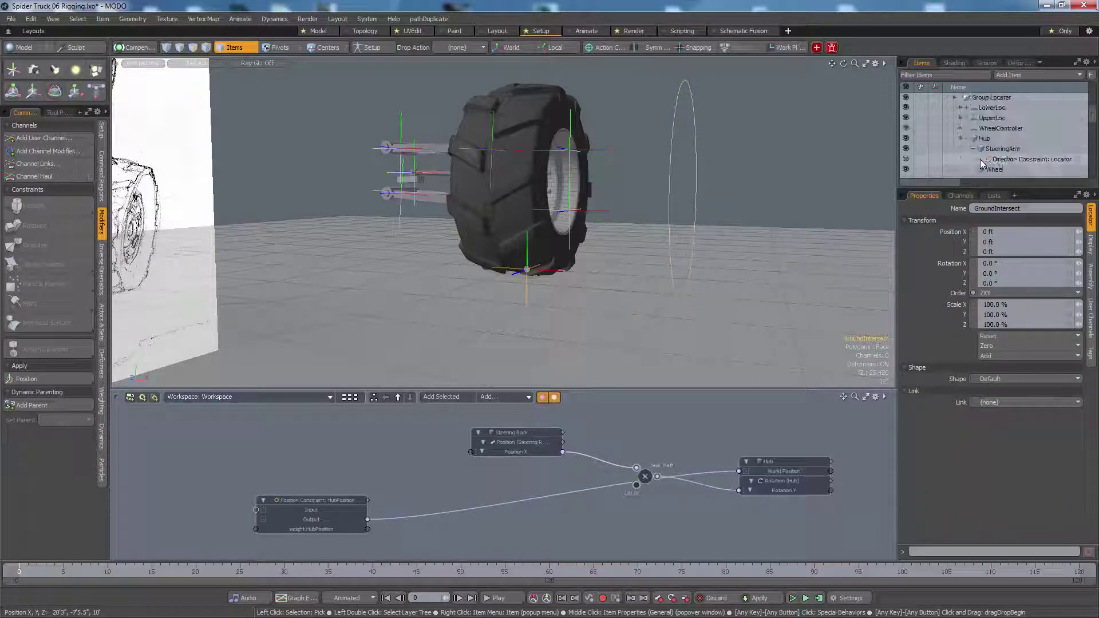
left_click(997, 128)
scroll(993, 135, "down", 2)
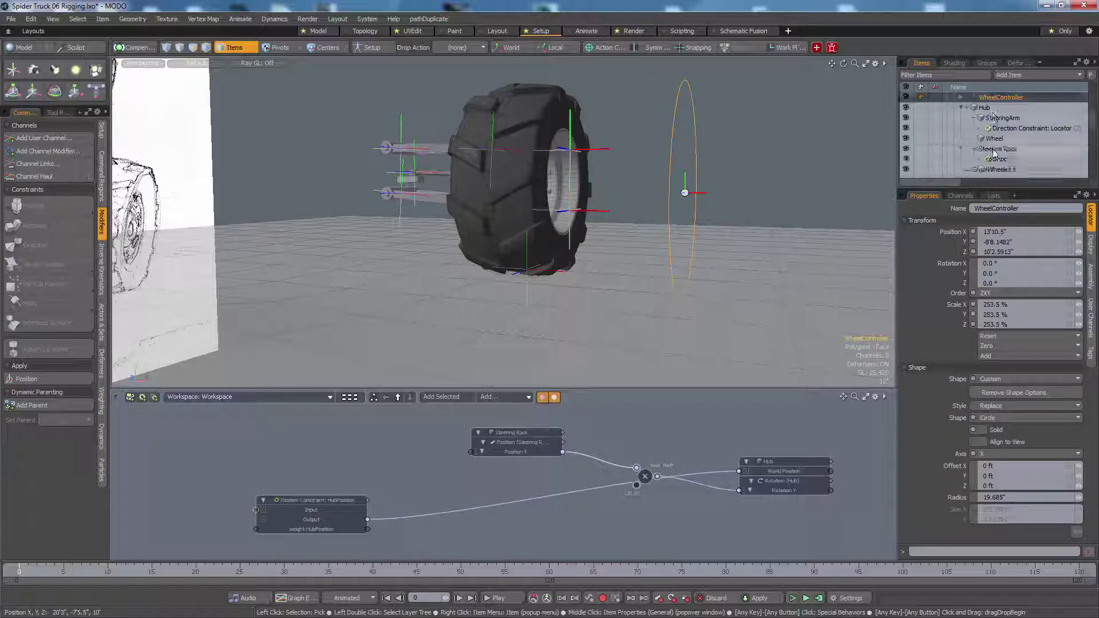
left_click(991, 160)
scroll(994, 147, "up", 2)
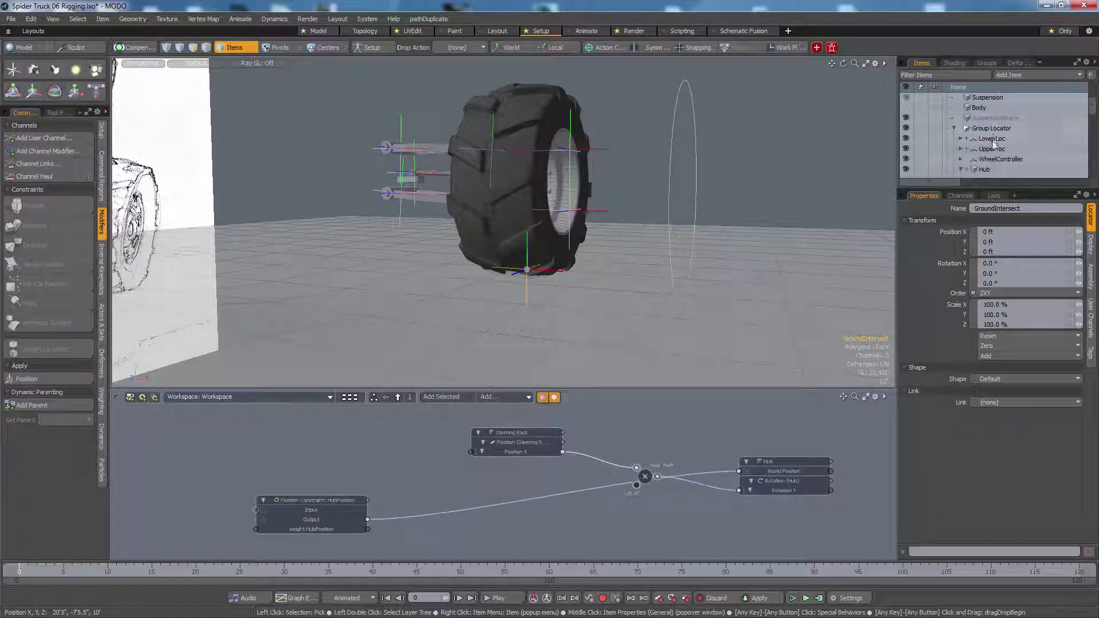
left_click_drag(992, 189, 991, 374)
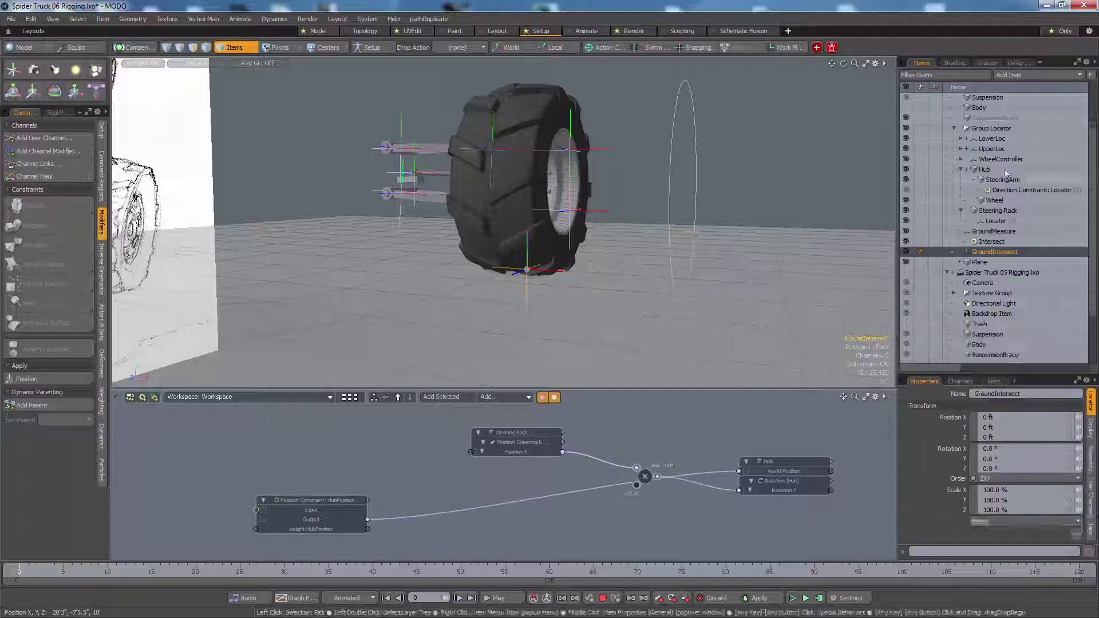
left_click(1002, 160)
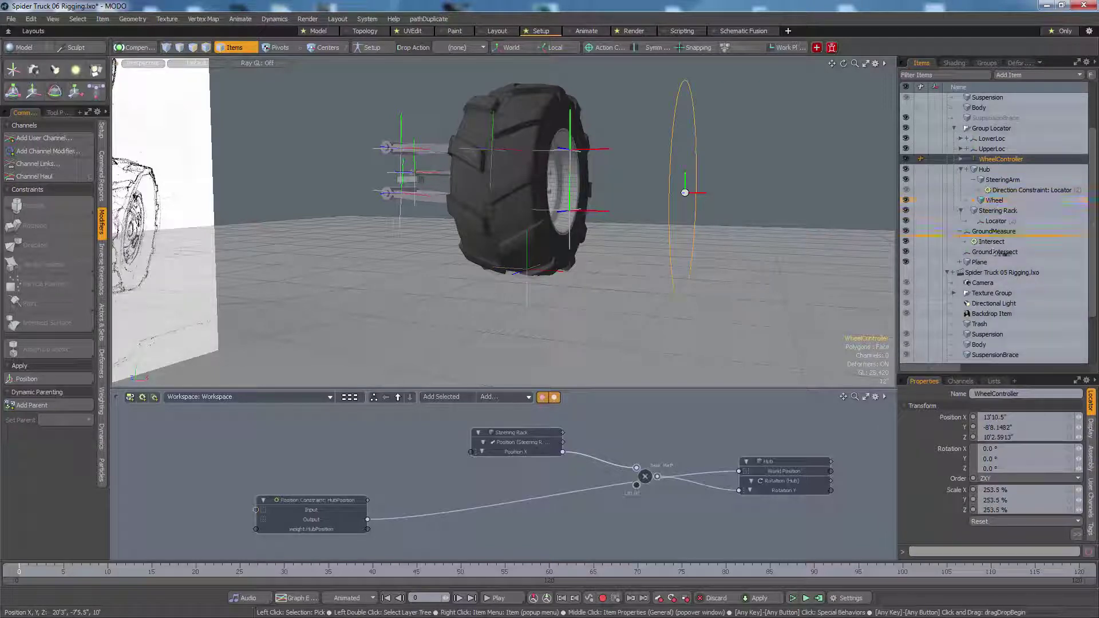
right_click_drag(991, 257, 986, 254)
left_click(965, 292)
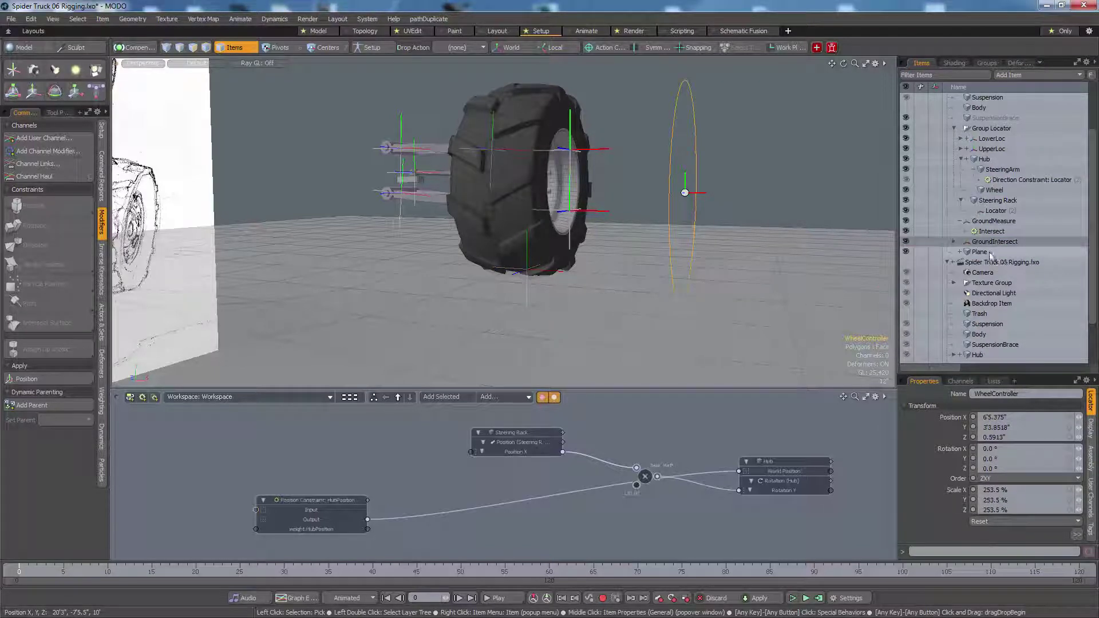
Step: Slide the Plane along Z to about 9 ft 7 in to test the wheel following the terrain
left_click_drag(516, 243, 590, 312, "alt")
scroll(532, 246, "down", 3)
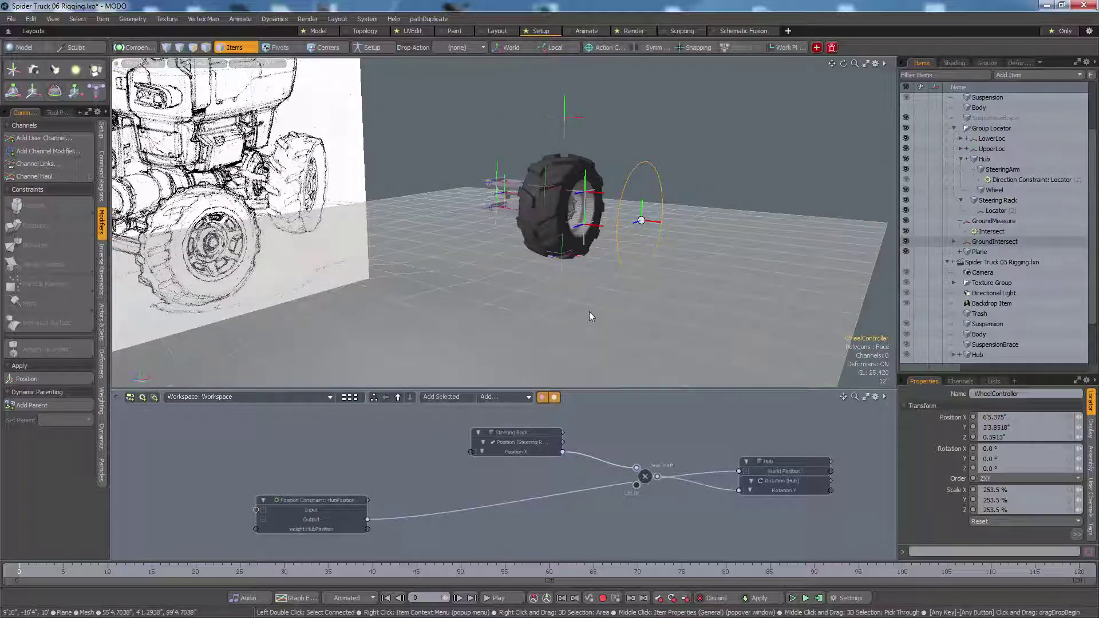
left_click(589, 312)
key("w")
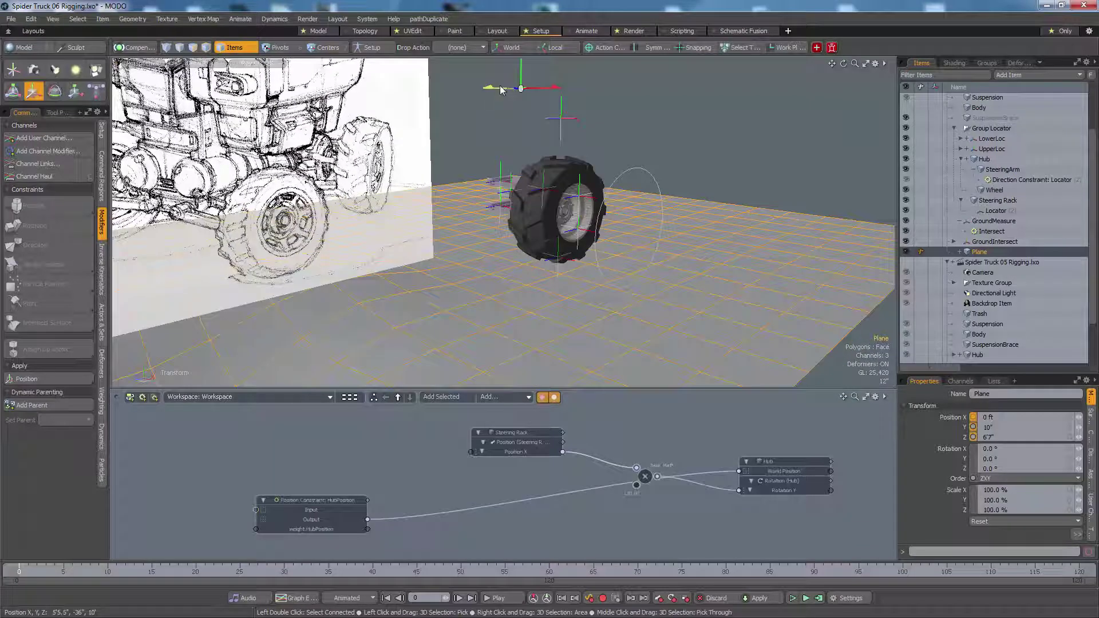
mouse_move(503, 87)
left_mouse_down()
mouse_move(707, 90)
mouse_move(509, 88)
mouse_move(601, 90)
mouse_move(519, 88)
left_mouse_up()
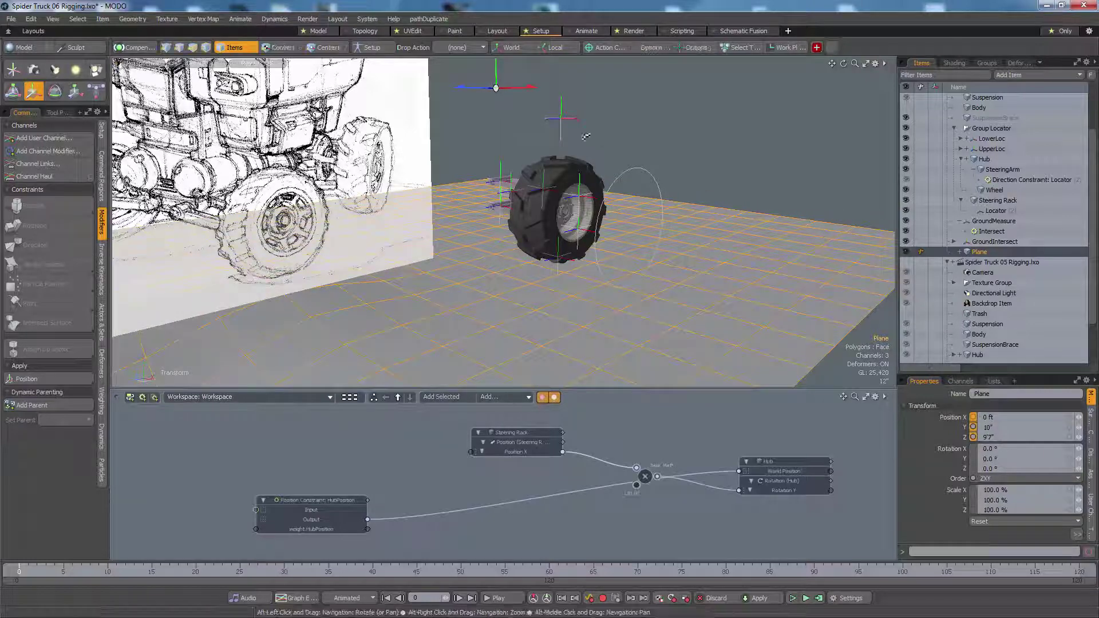
left_click(681, 144)
mouse_move(682, 144)
left_mouse_down("alt")
mouse_move(661, 184)
mouse_move(728, 221)
mouse_move(573, 186)
left_mouse_up("alt")
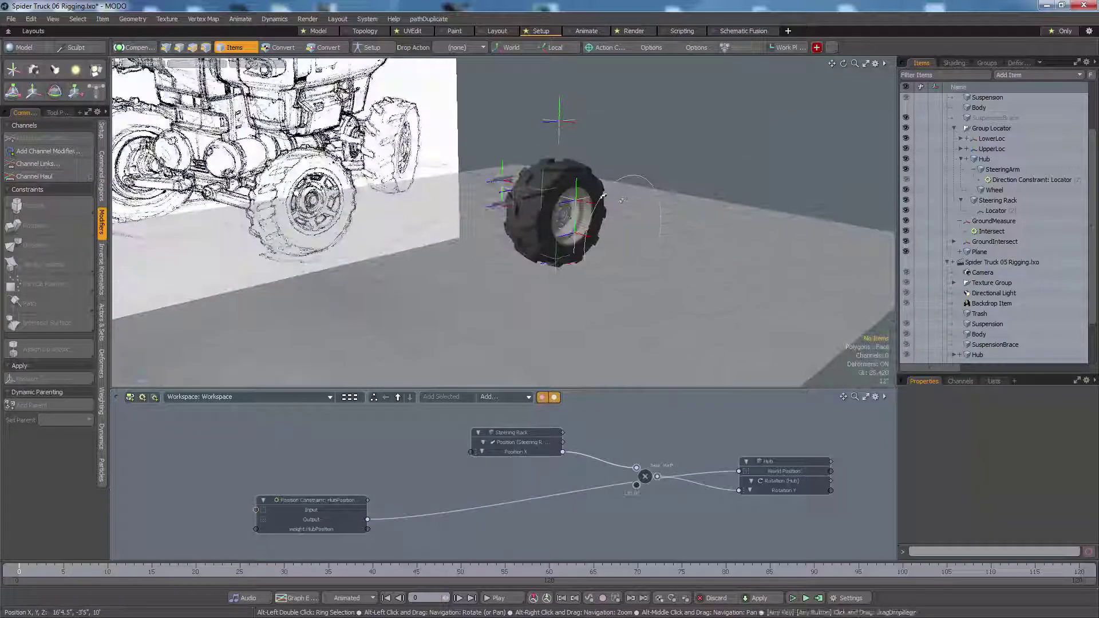
Step: Select the Wheel mesh for a closer look at its placement on the hub
left_click(566, 184)
scroll(568, 185, "up", 4)
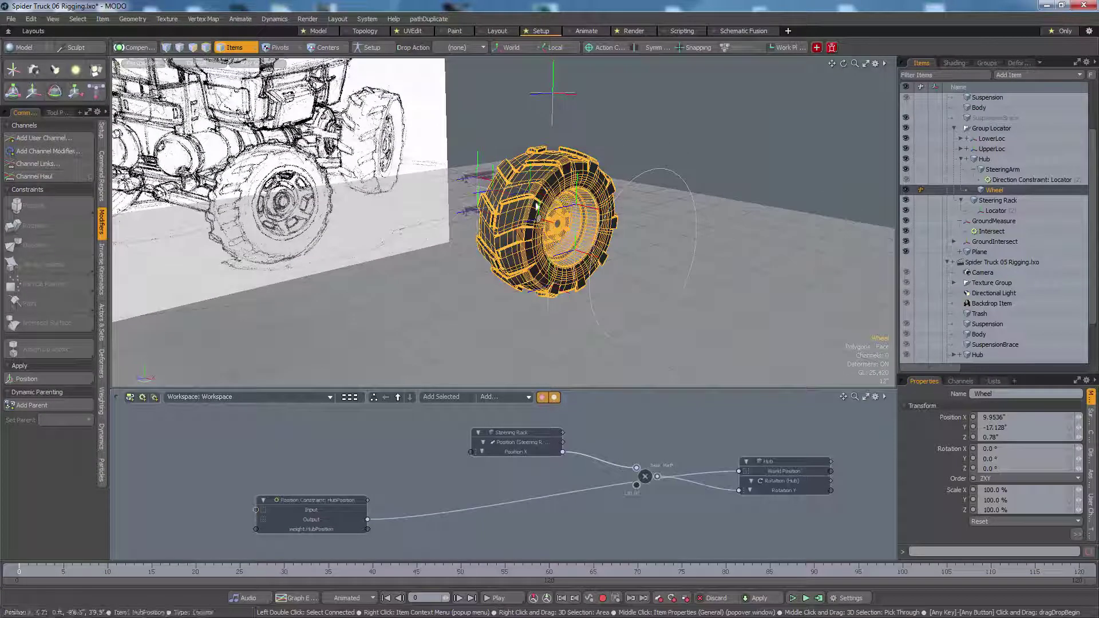